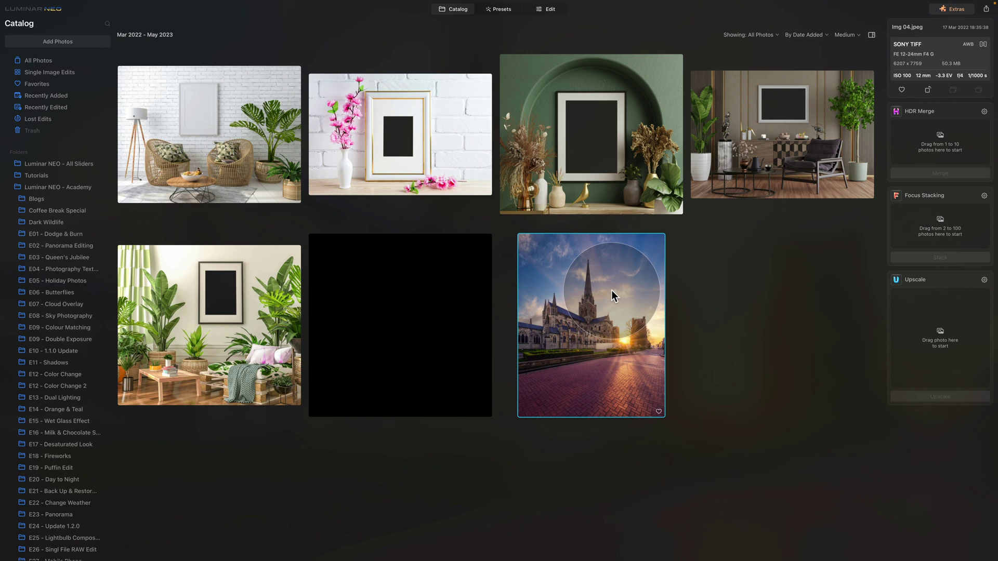
- Browse the black image, flower frame, Green Wall and Interior Frame mockups in the catalog
left_click(411, 289)
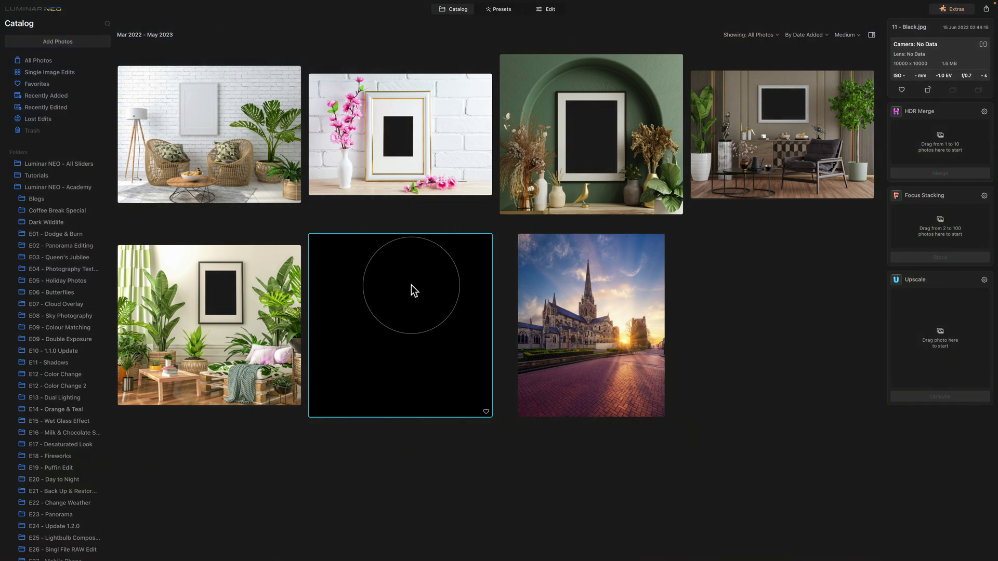
left_click(411, 165)
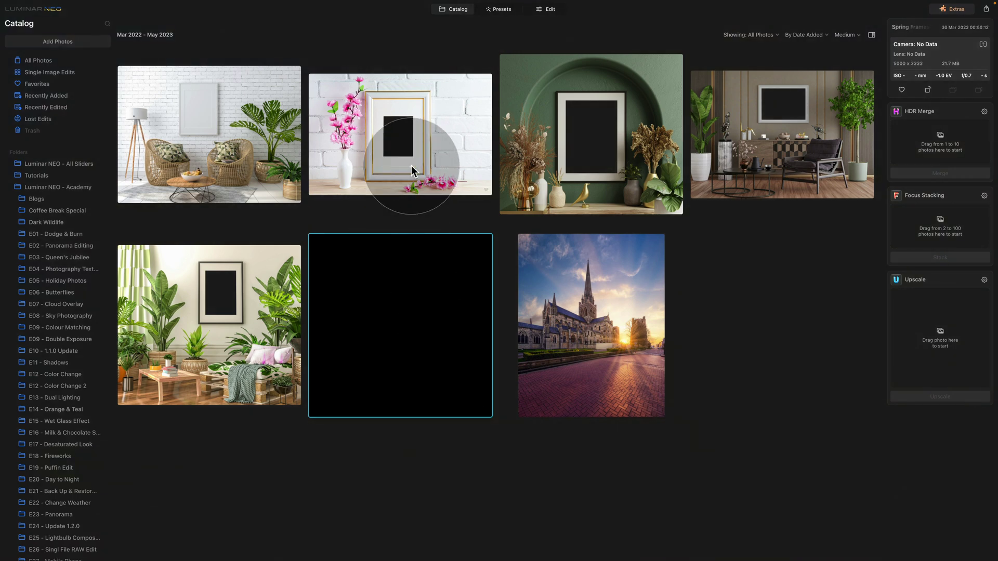
left_click(624, 139)
left_click(238, 315)
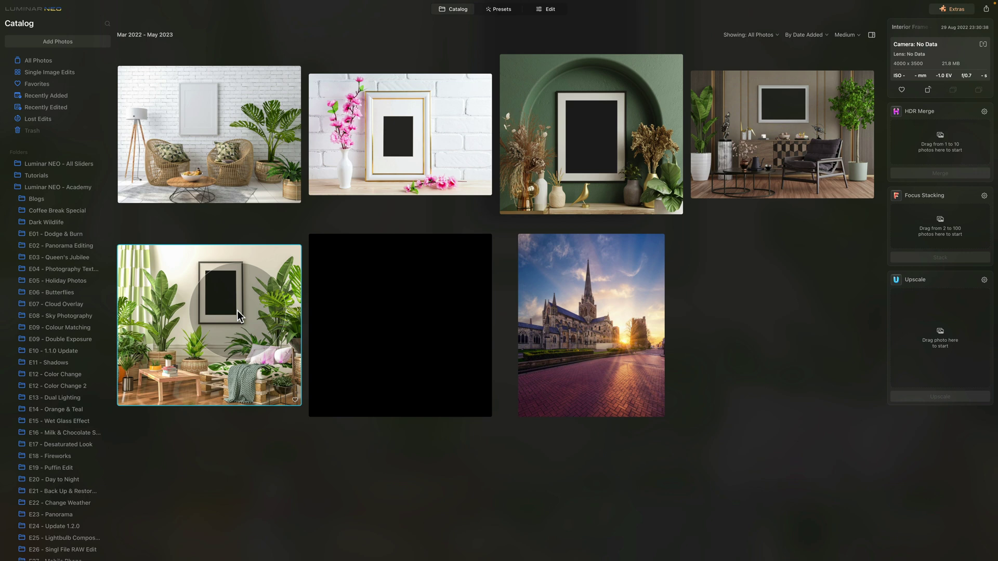
- Select the Sample Frame white-frame brick-wall photo, preview it large, then return to the grid
left_click(211, 150)
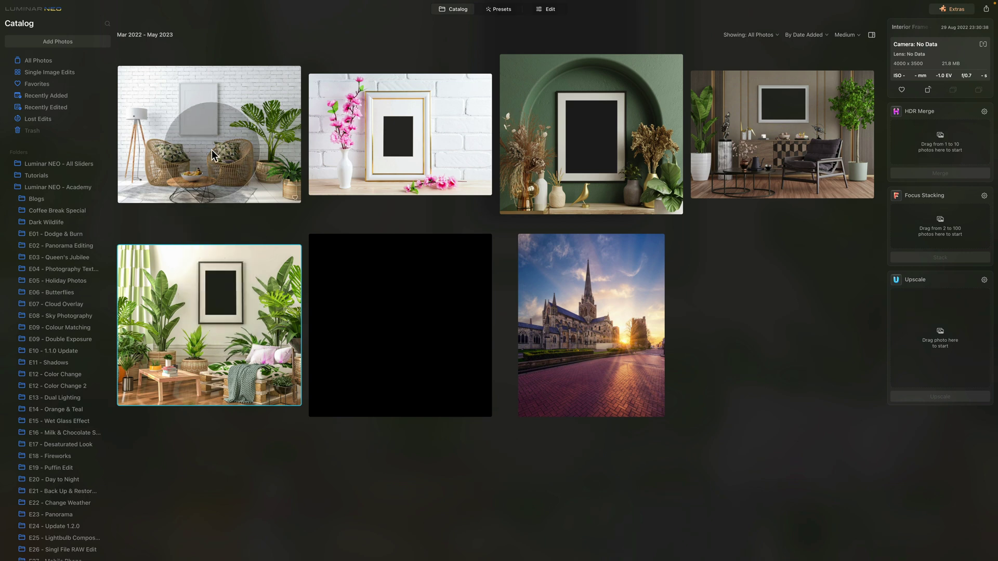
double_click(211, 149)
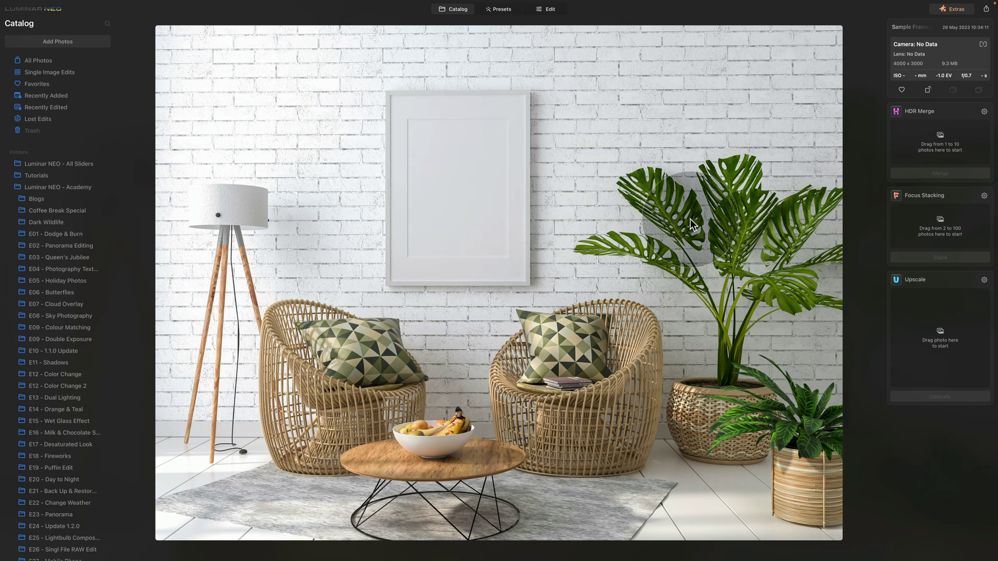
double_click(362, 290)
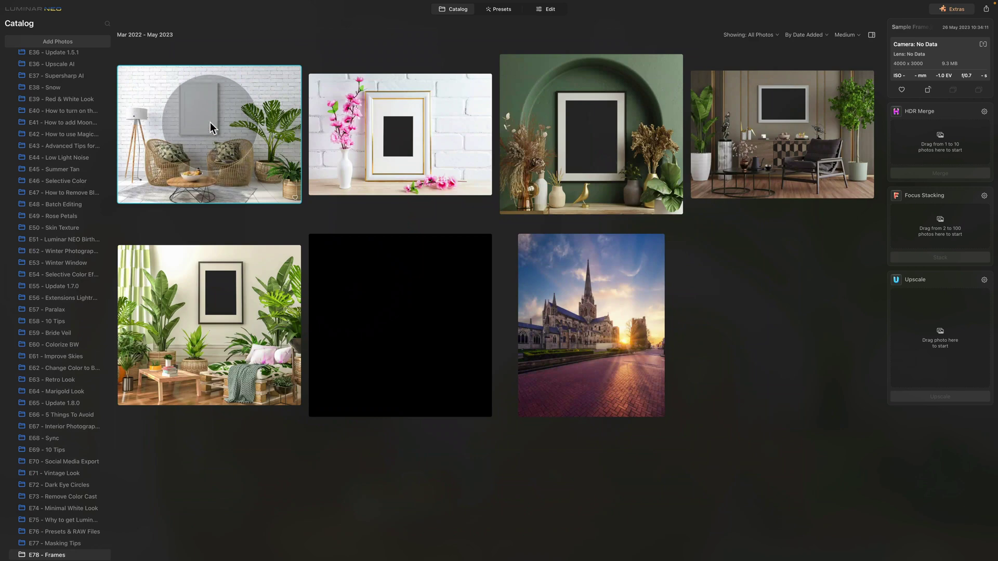
- Open the Sample Frame photo in Edit and pick the Brush under Layer Properties > Masking
left_click(543, 11)
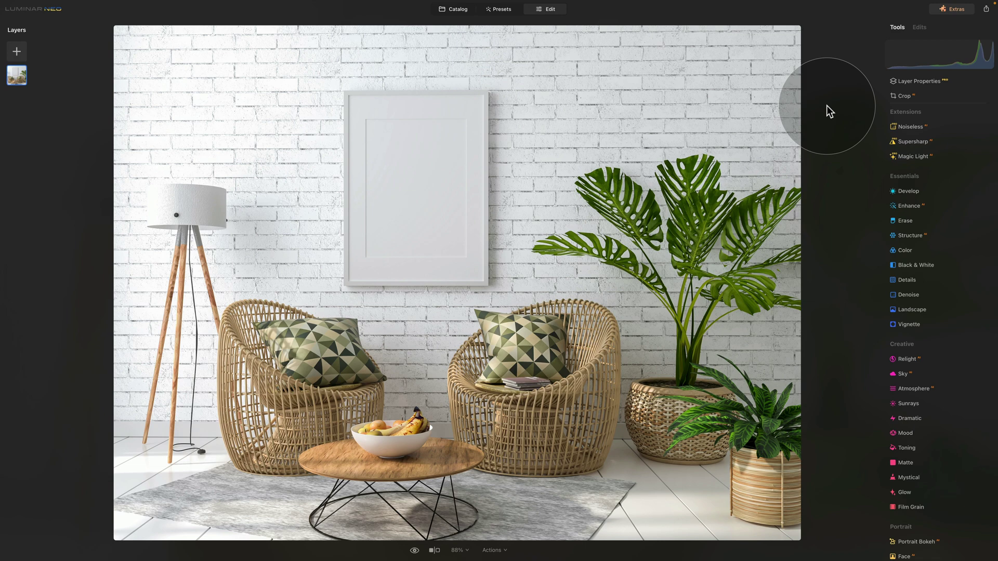
left_click(919, 82)
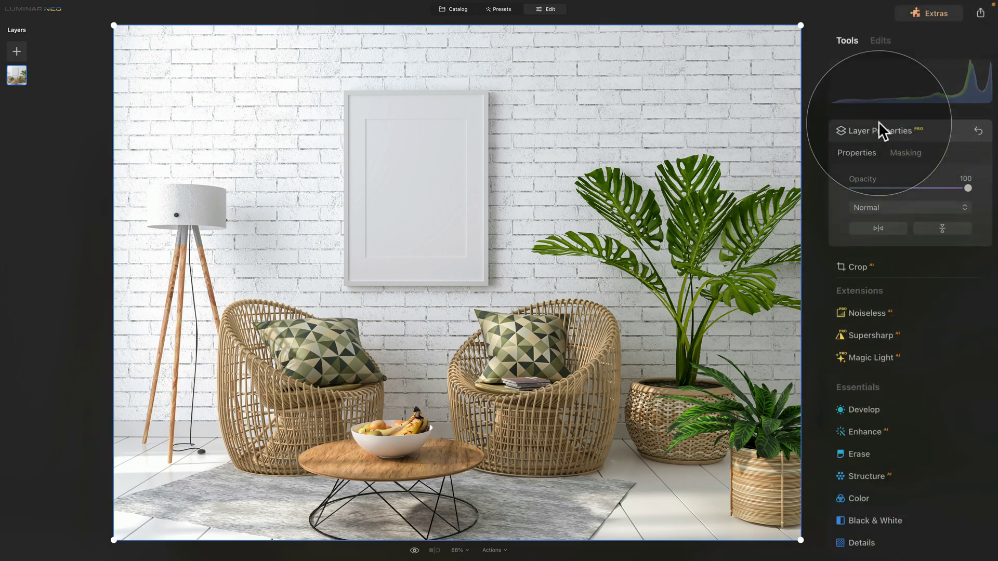
left_click(902, 154)
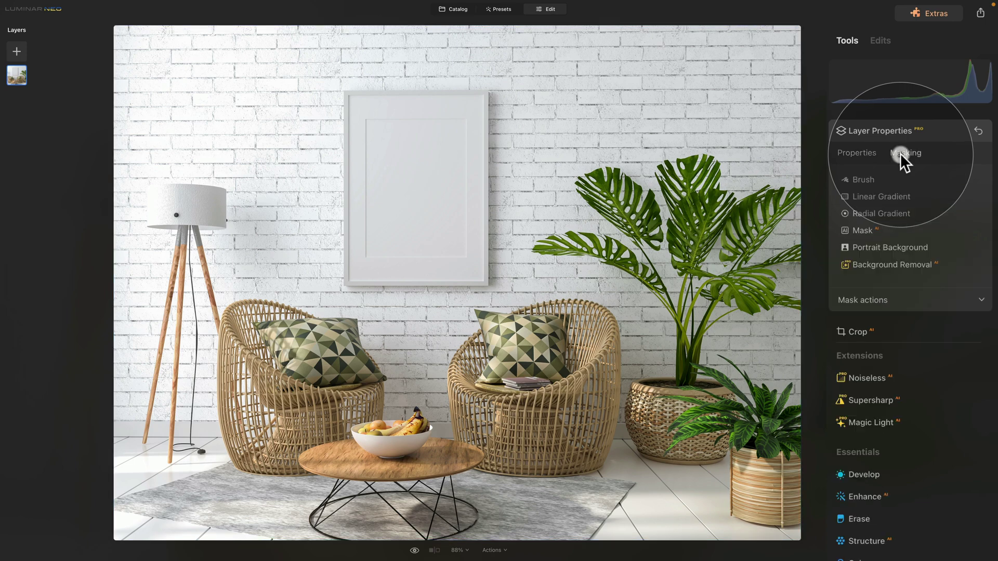
left_click(863, 179)
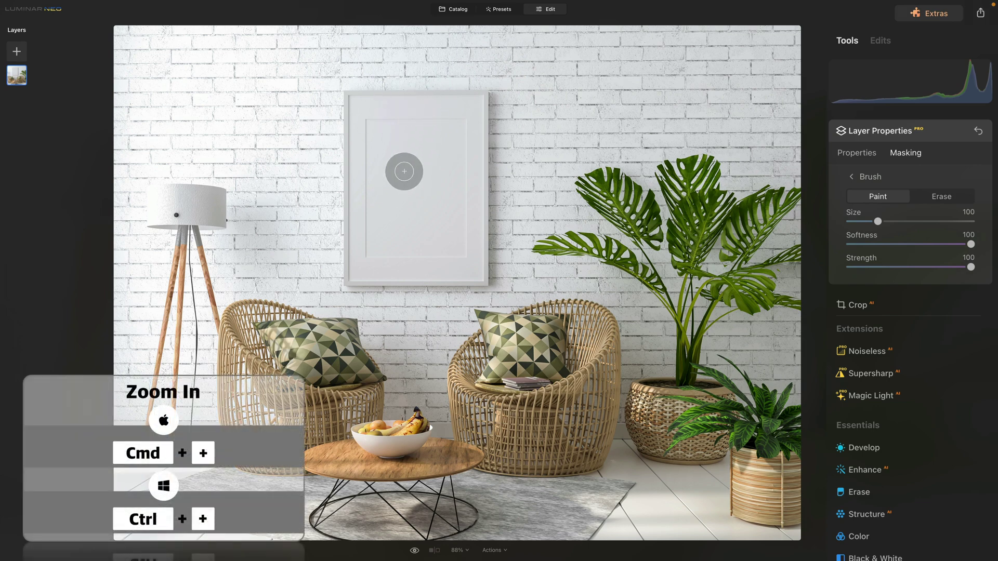
- Zoom to 300%, pan onto the empty white frame, then zoom back out to 200%
key("ctrl+plus")
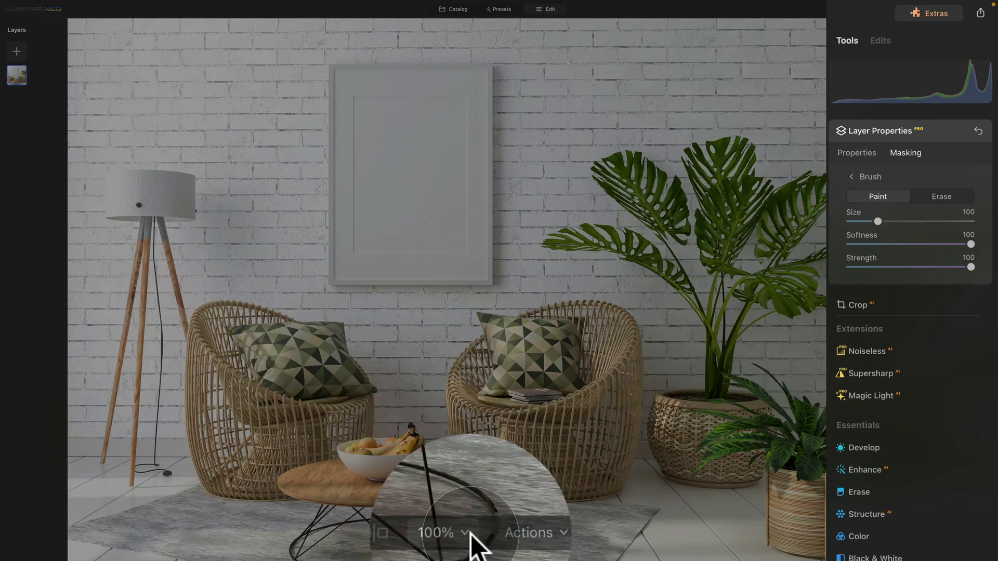
left_click(470, 551)
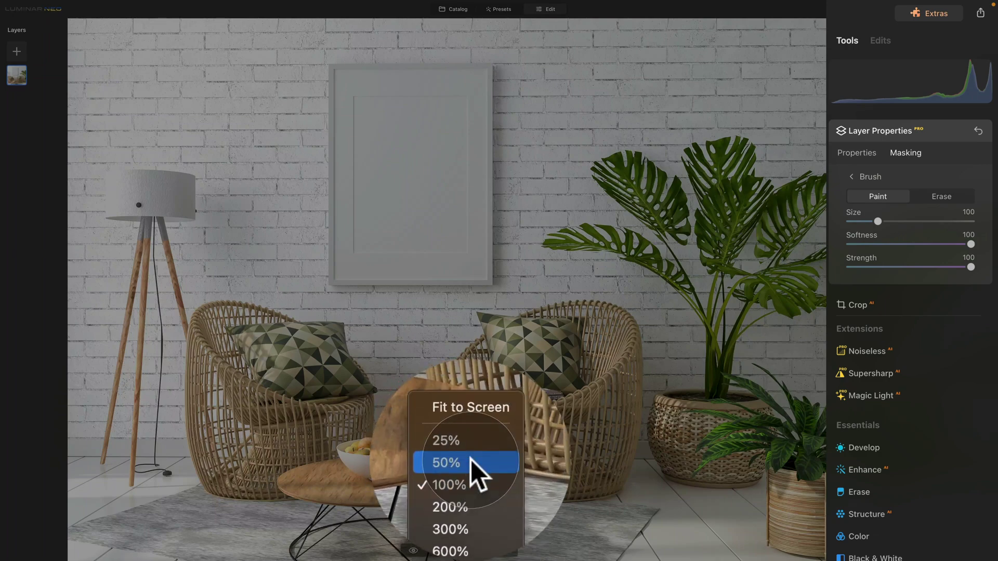
scroll(471, 460, "down", 2)
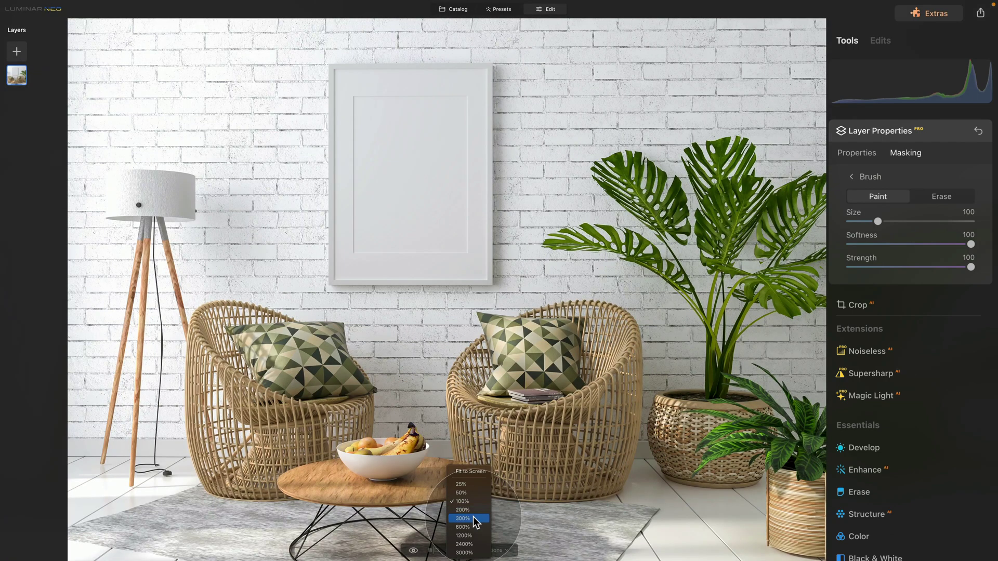
left_click(473, 515)
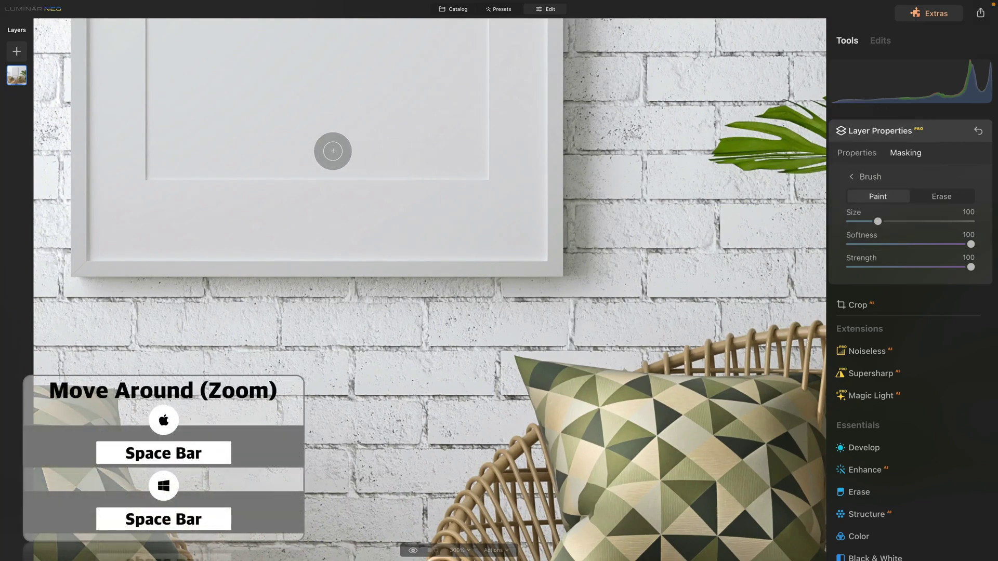
key("space")
left_click_drag(332, 151, 310, 266)
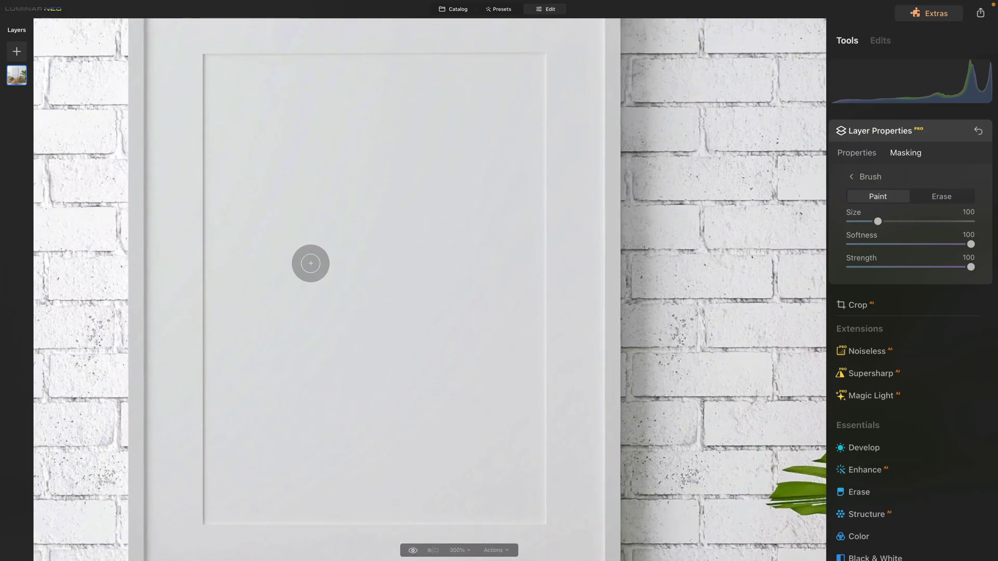
key("ctrl+minus")
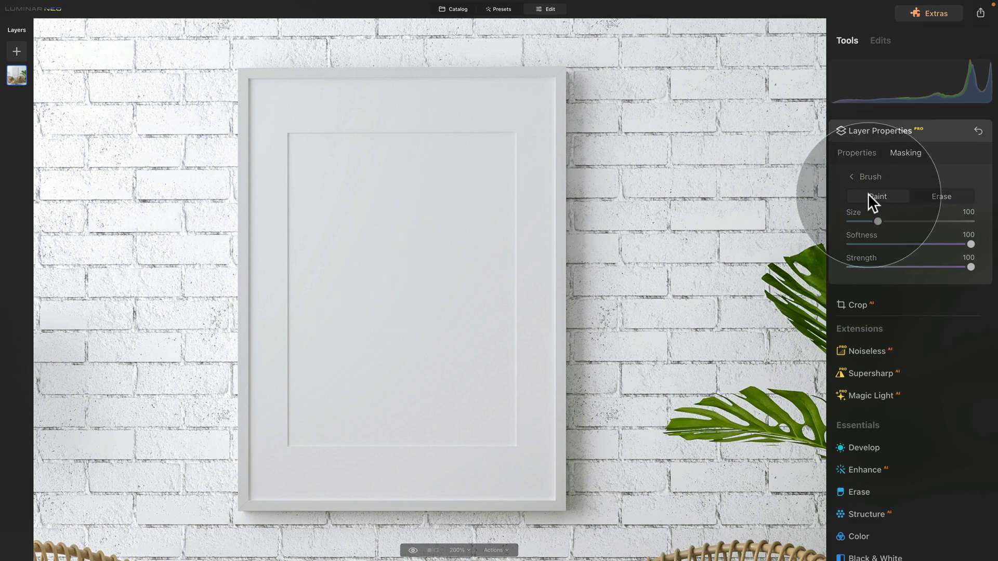
- Switch the mask brush to Erase and drop its Softness to 0
left_click(950, 192)
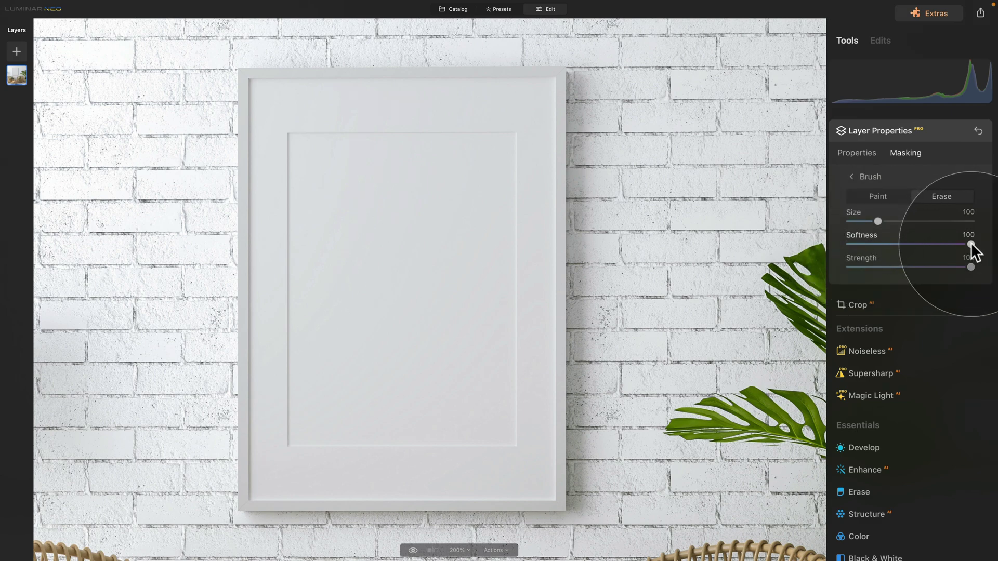
left_click_drag(971, 243, 850, 244)
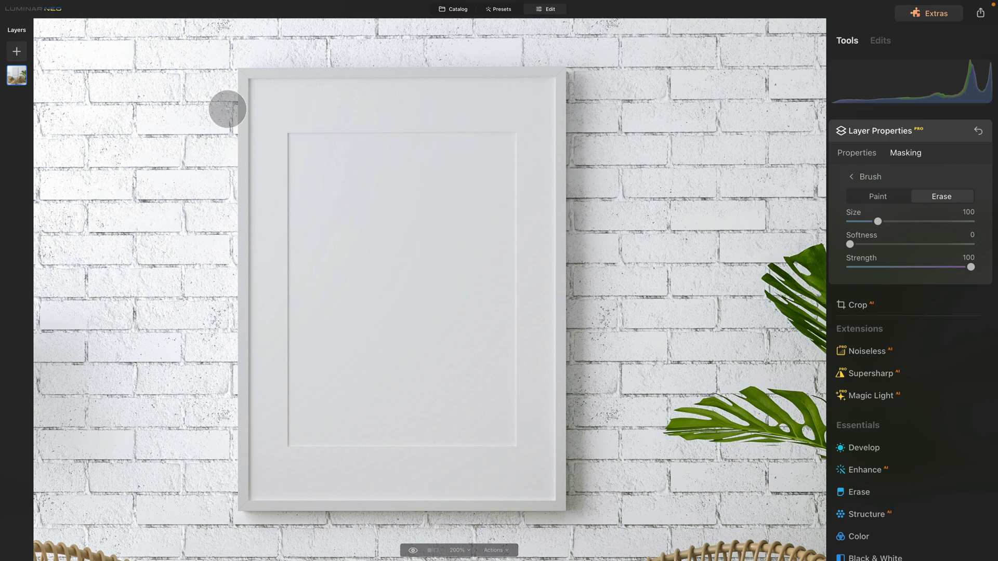
- Zoom to 600% on the mat and reduce the brush size to about 30
key("ctrl+plus")
key("ctrl+plus")
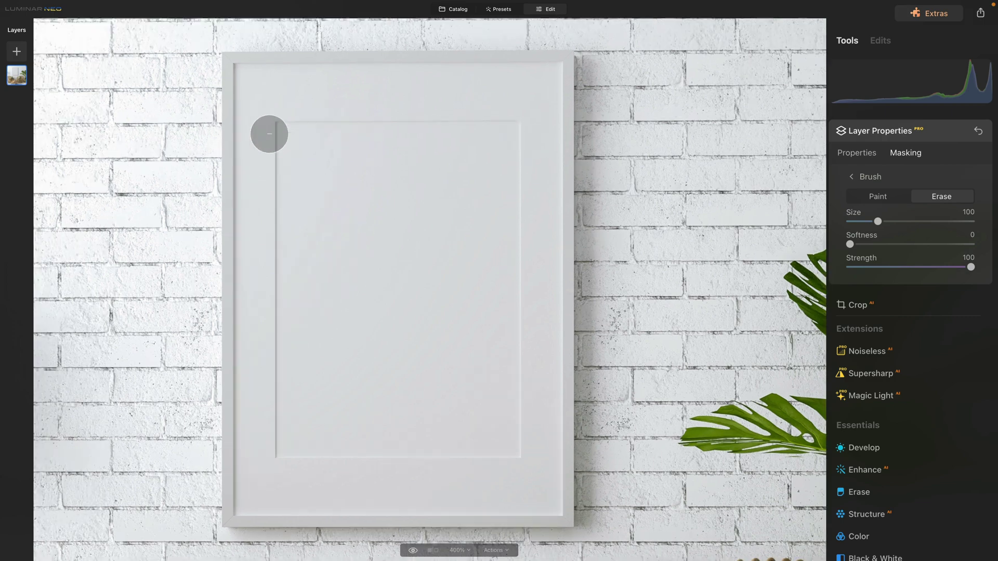
scroll(385, 307, "left", 5)
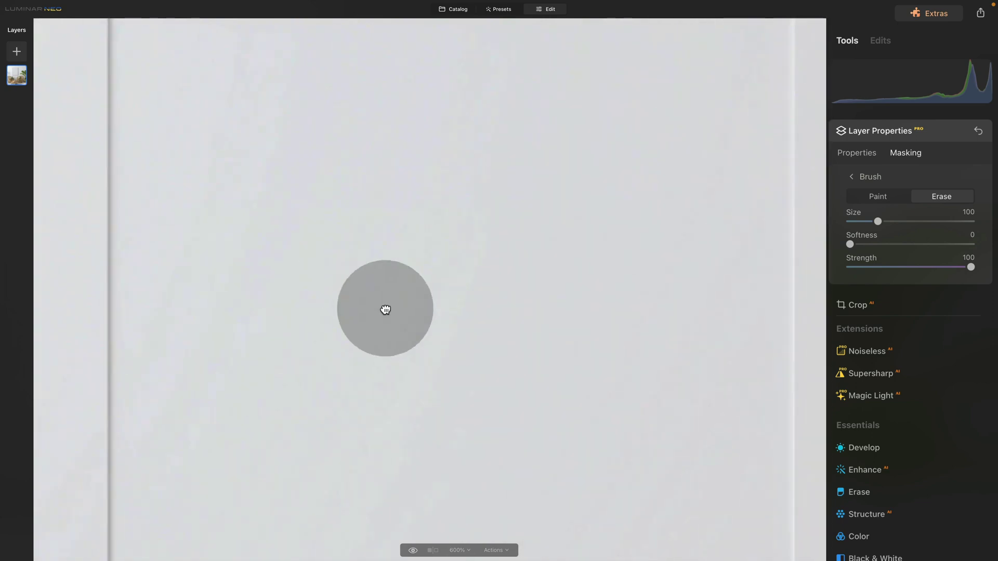
scroll(319, 263, "up", 3)
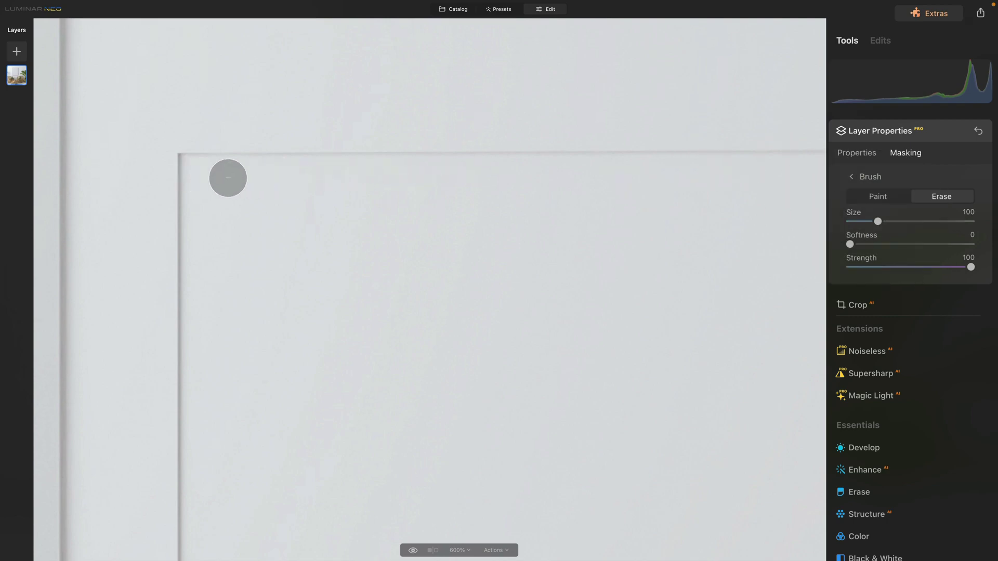
key("bracketleft")
key("bracketleft")
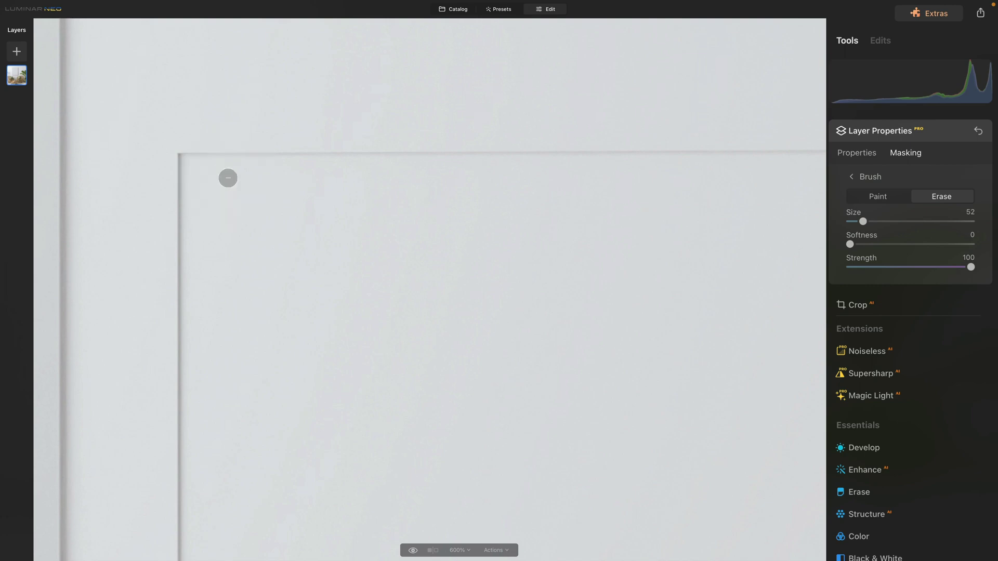
key("bracketleft")
mouse_move(850, 218)
left_mouse_down()
mouse_move(873, 240)
mouse_move(853, 220)
left_mouse_up()
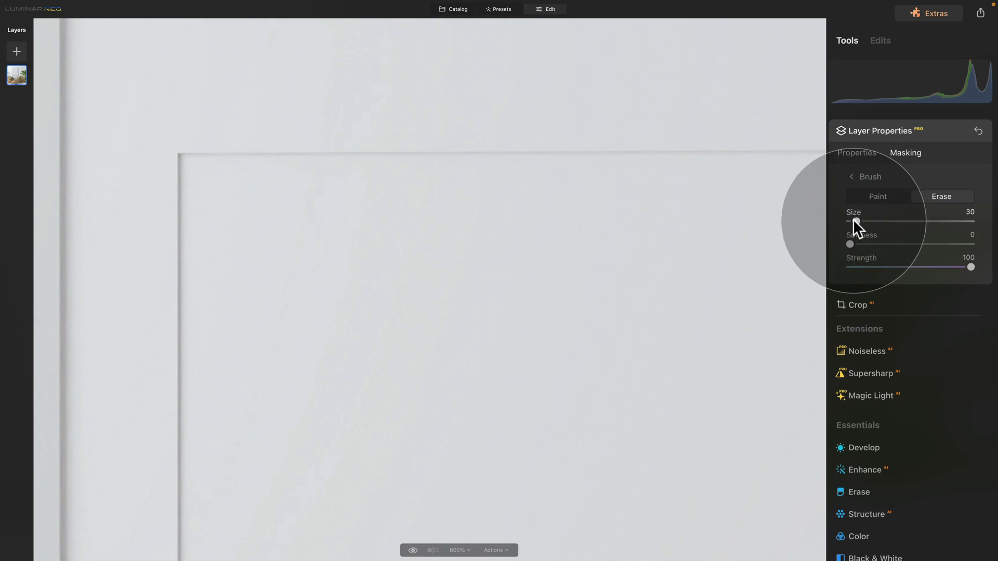
- Erase a straight strip along the mat's top inner edge, corner to corner
left_click(186, 160)
left_click_drag(583, 141, 531, 140)
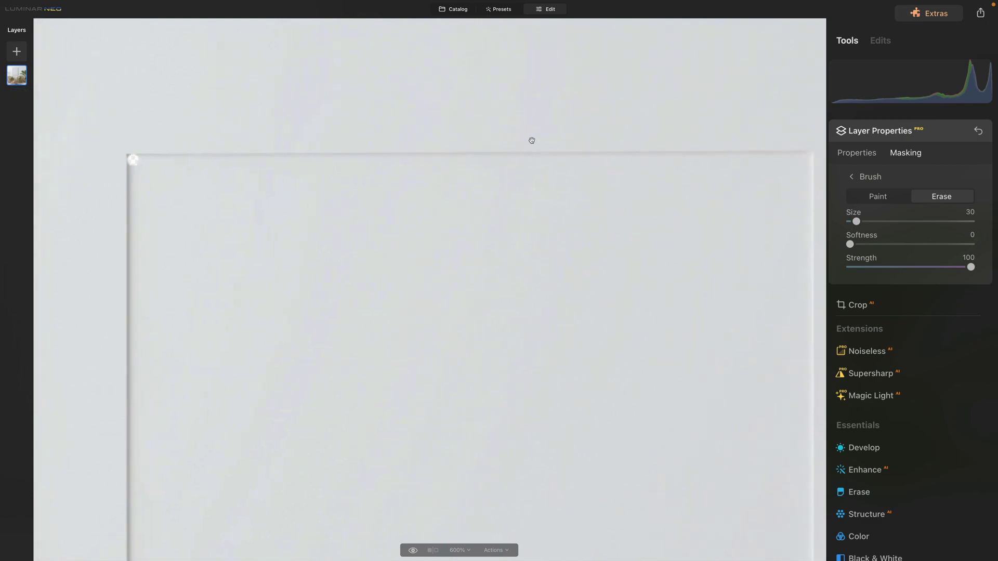
left_click(813, 163, "shift")
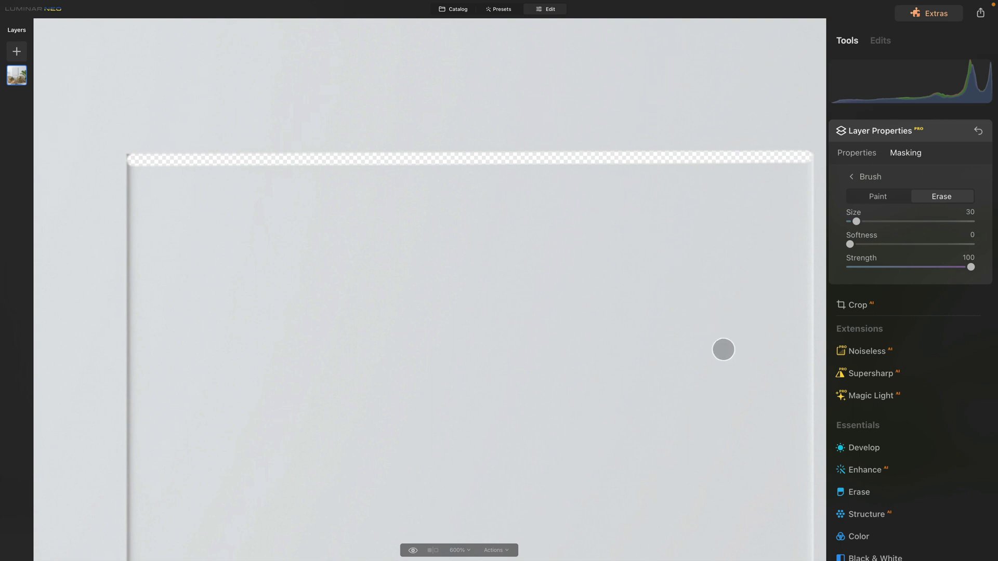
- Erase a straight strip down the mat's right inner edge from the top-right corner
left_click_drag(802, 440, 629, 363)
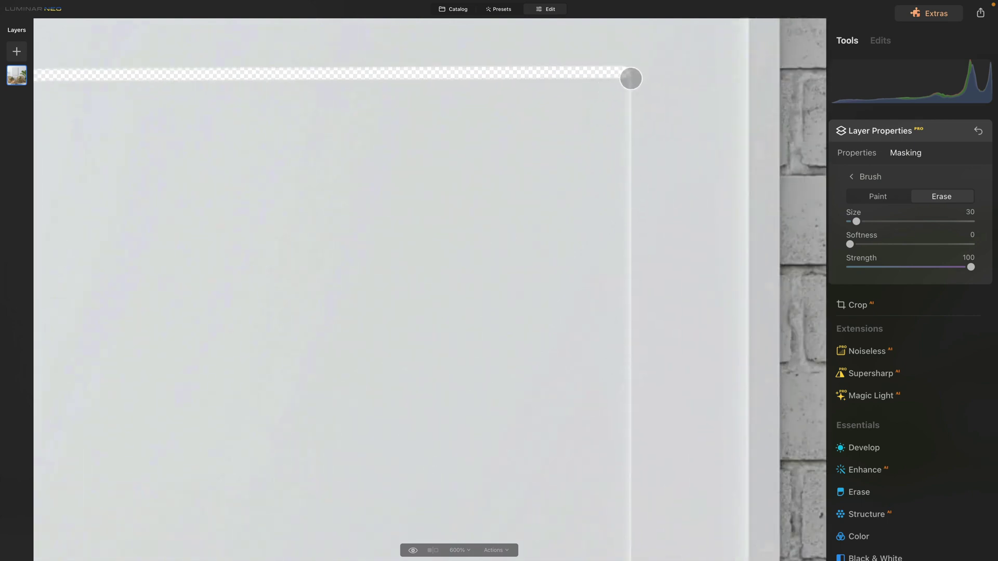
left_click(631, 78)
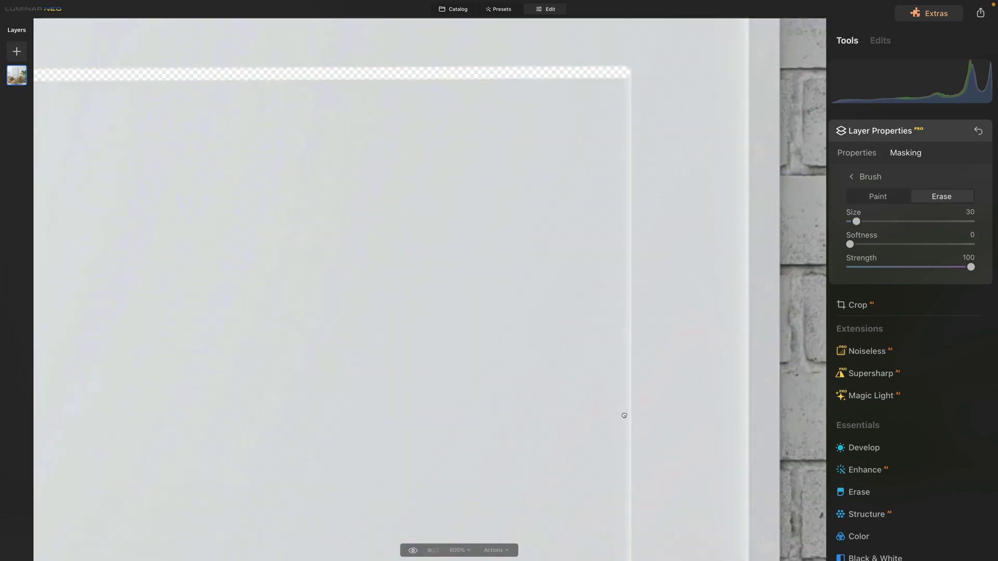
mouse_move(623, 414)
left_mouse_down()
mouse_move(619, 213)
mouse_move(650, 272)
mouse_move(659, 210)
left_mouse_up()
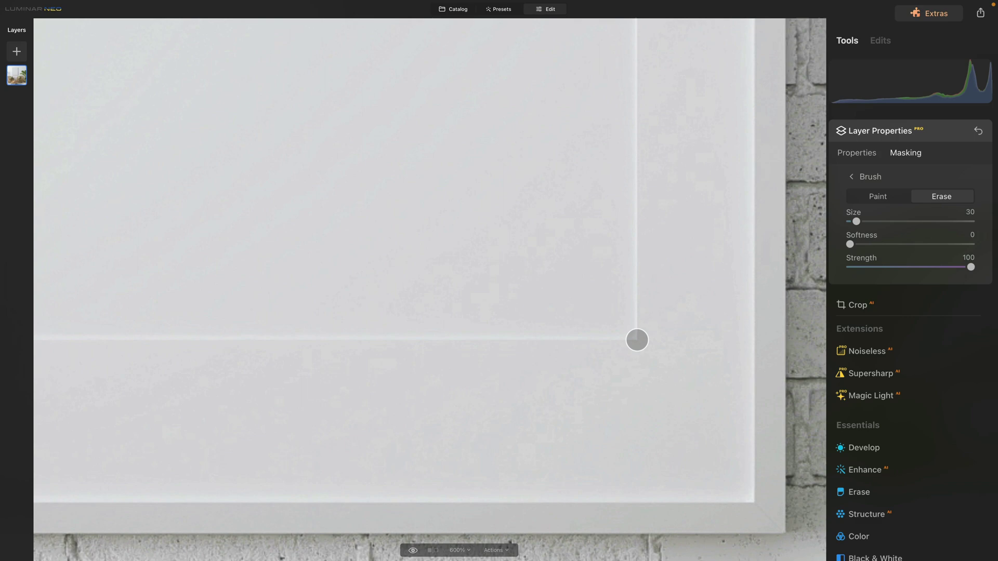
left_click(636, 341, "shift")
- Erase a strip along the mat's inner horizontal edge
scroll(501, 348, "down", 5)
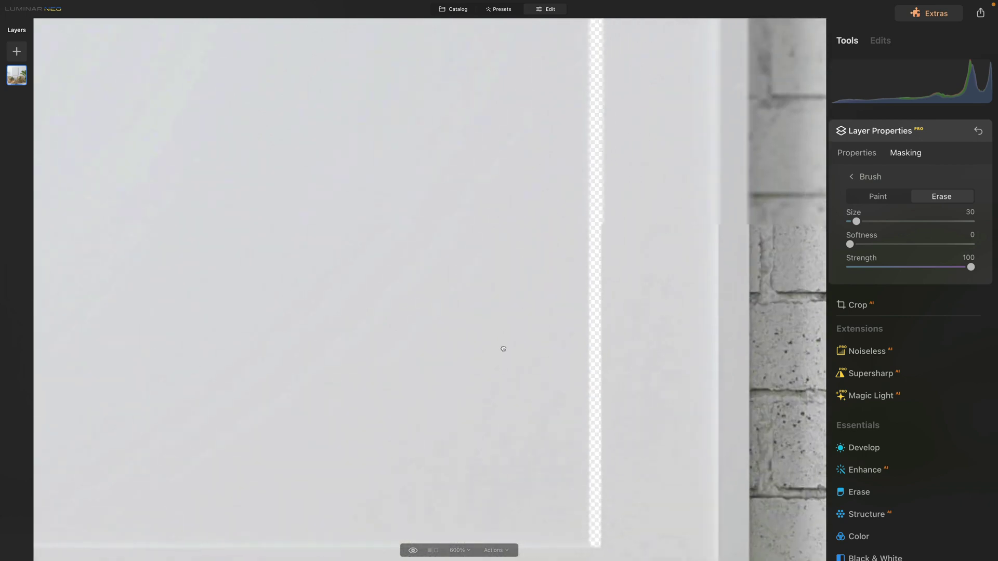
mouse_move(501, 379)
left_mouse_down()
mouse_move(507, 416)
mouse_move(631, 404)
mouse_move(544, 332)
mouse_move(554, 178)
left_mouse_up()
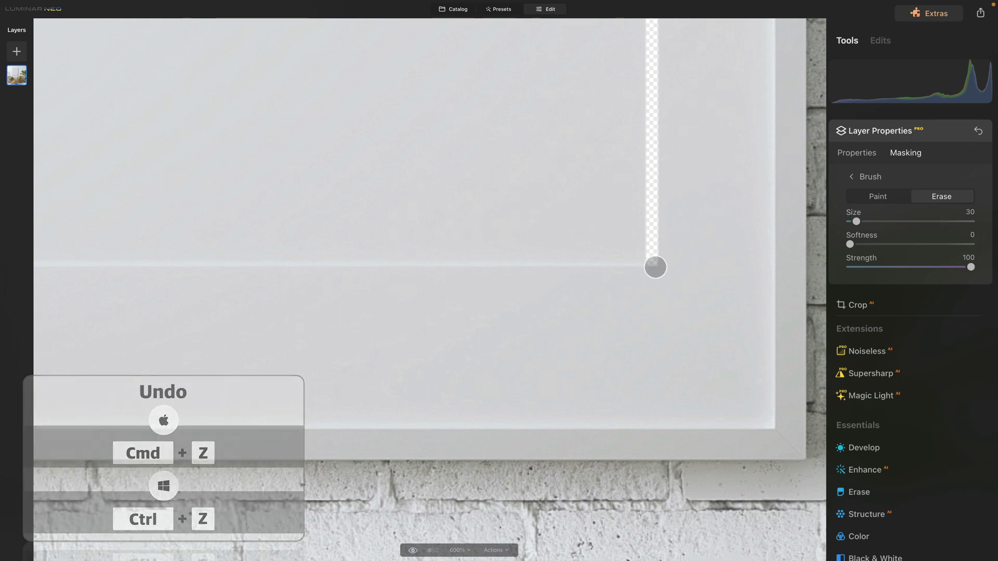
scroll(655, 267, "up", 3)
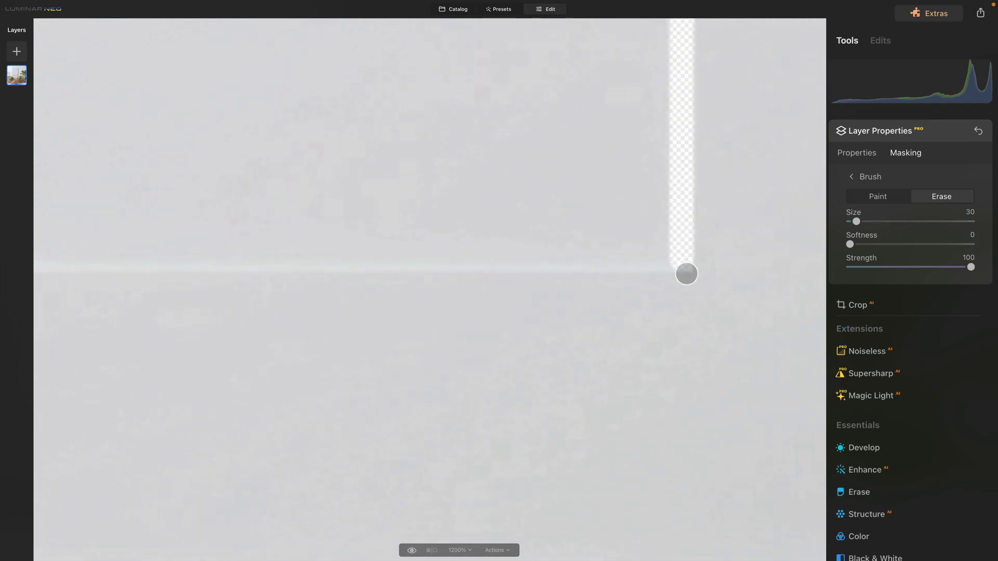
scroll(473, 335, "up", 3)
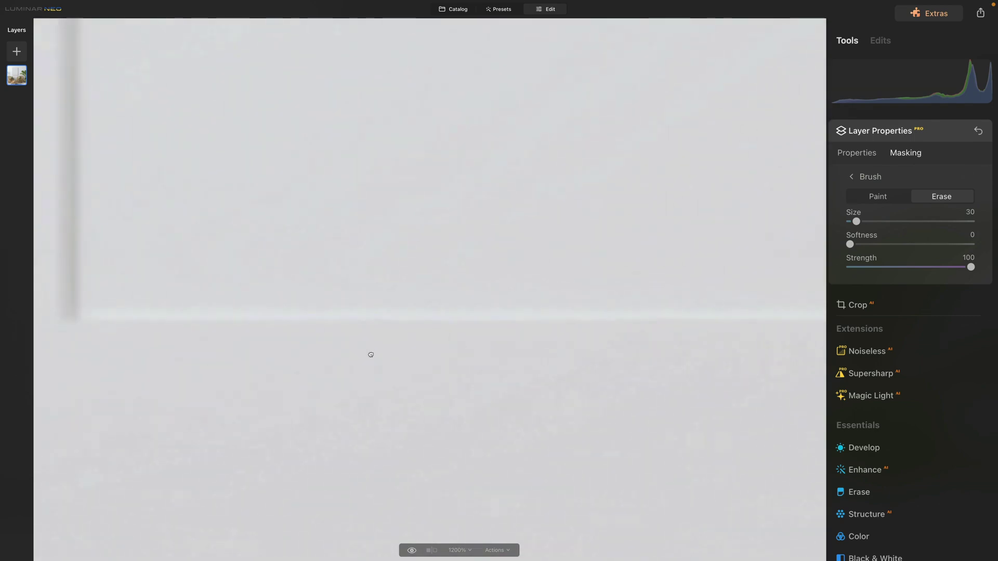
scroll(371, 354, "left", 5)
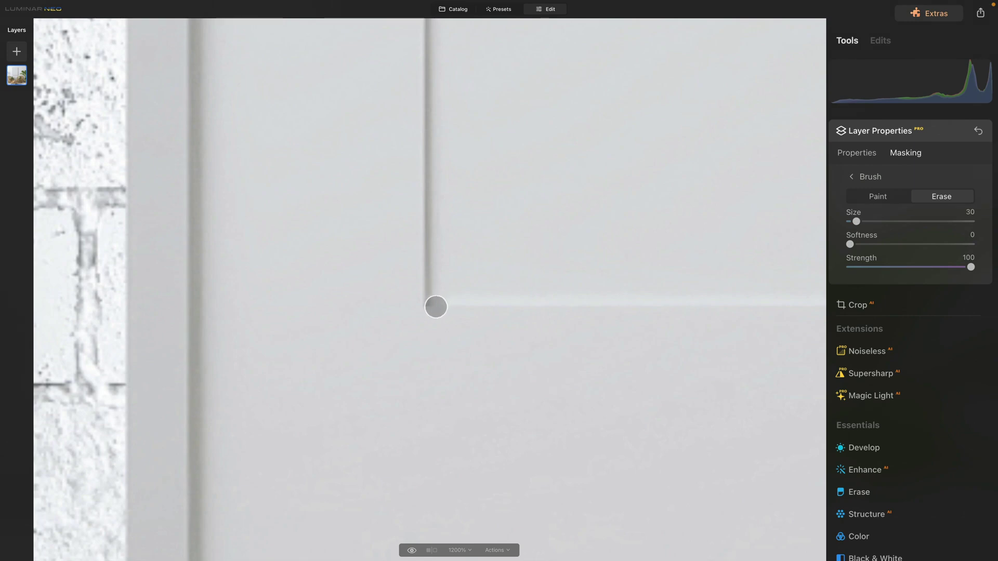
left_click_drag(436, 306, 497, 303)
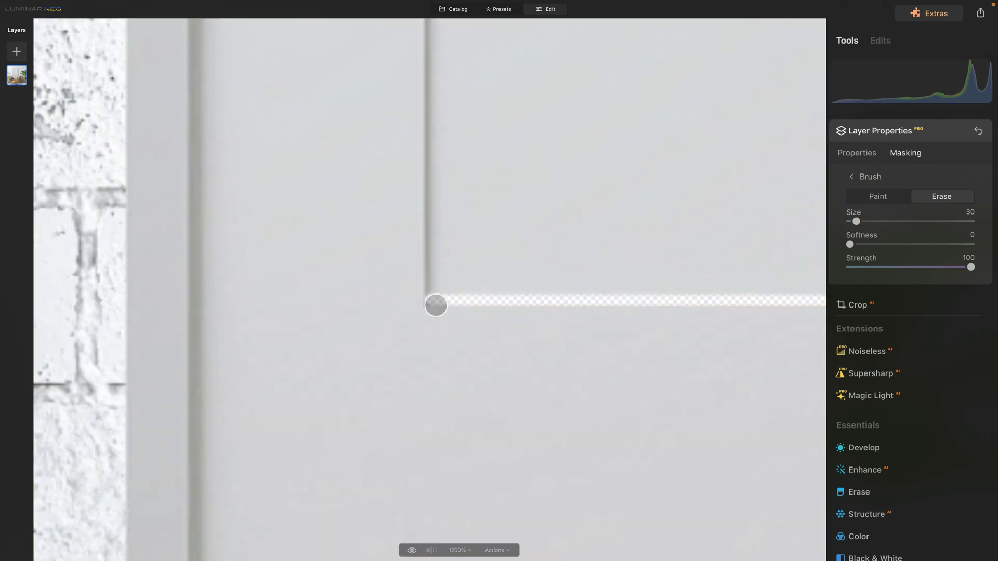
- Enlarge the brush to 52 and erase a strip down the mat's left inner edge
left_click_drag(857, 221, 862, 222)
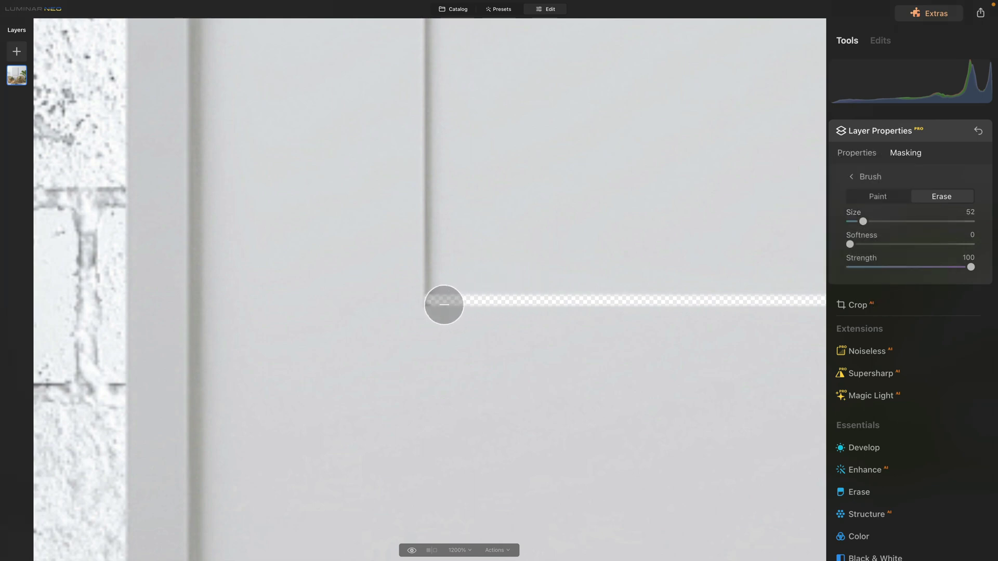
scroll(491, 150, "up", 6)
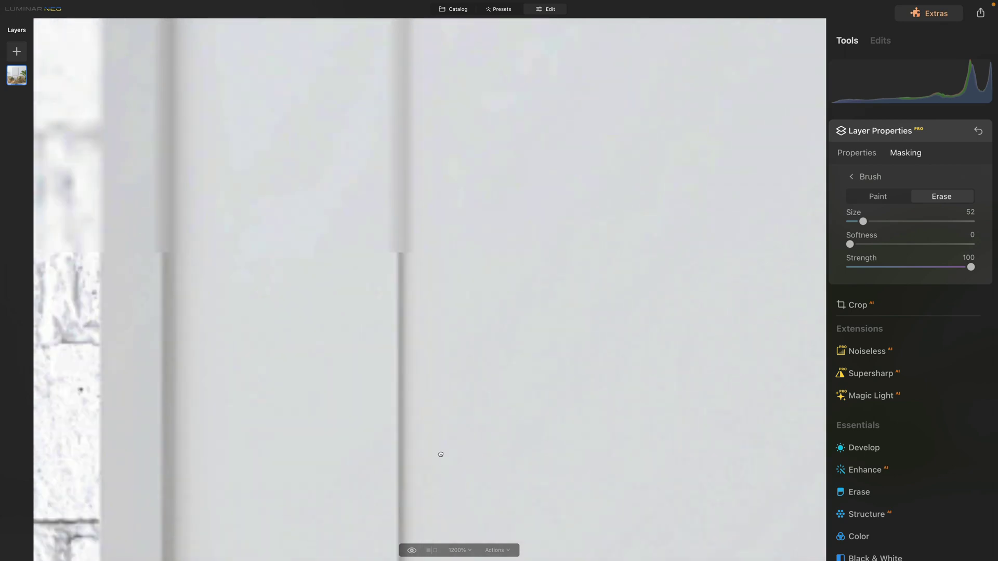
scroll(440, 455, "right", 5)
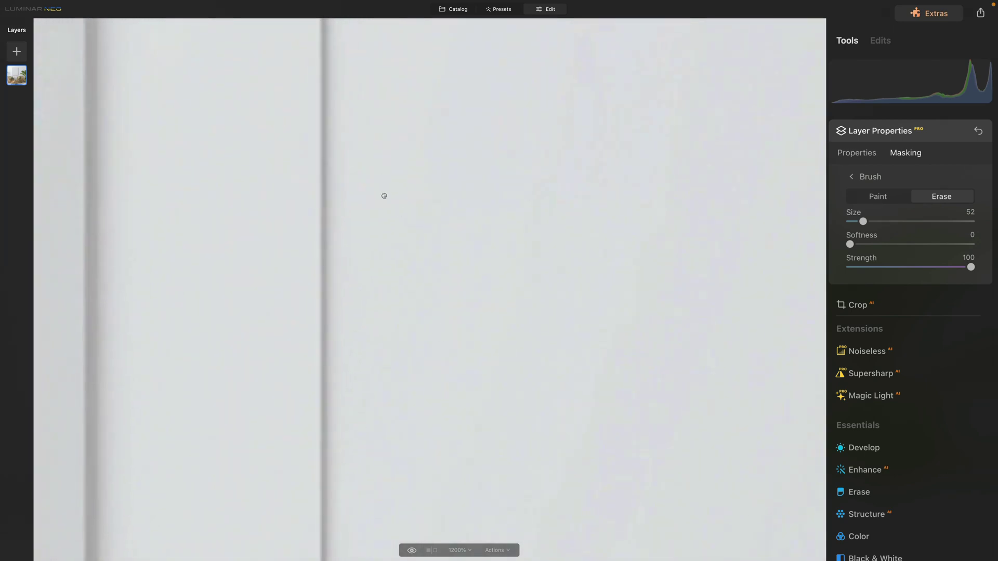
scroll(382, 206, "up", 3)
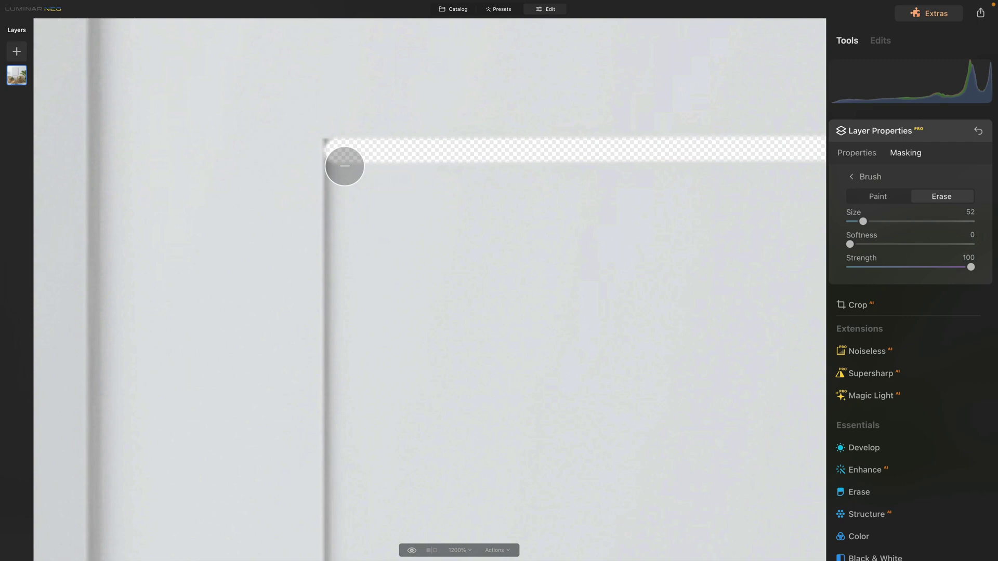
left_click(345, 166, "shift")
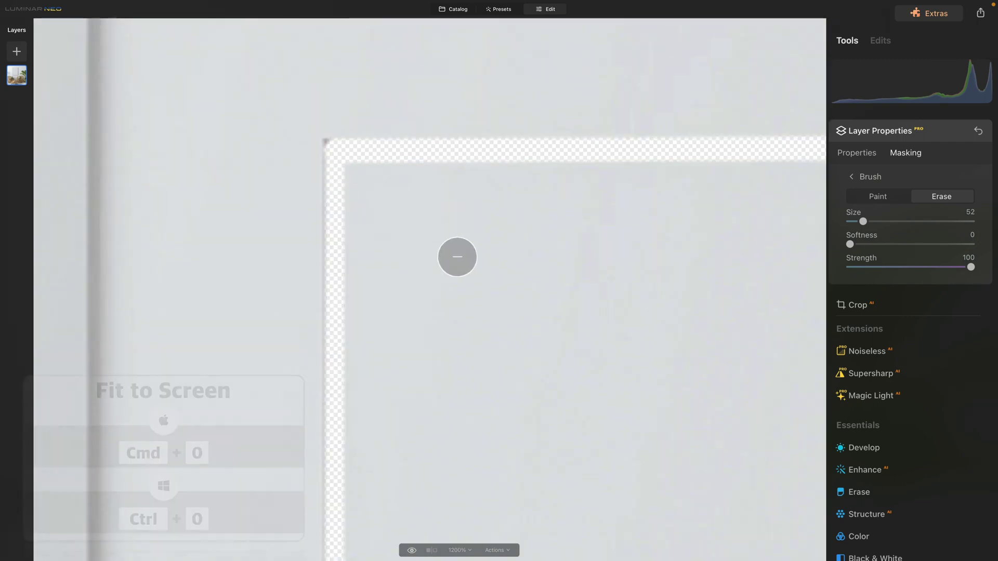
- Zoom to 200% on the frame and erase most of the mat opening with a large brush
key("super+0")
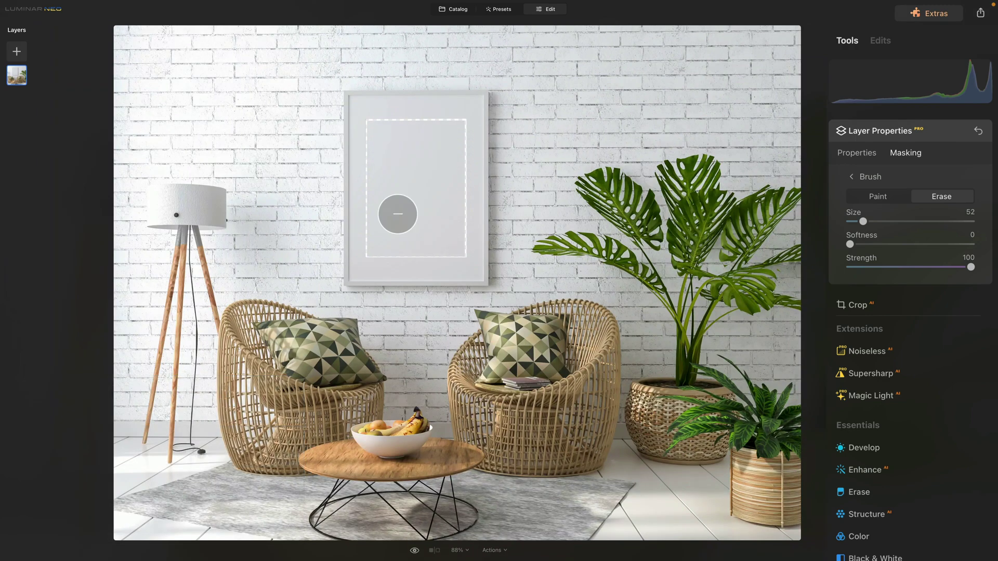
key("super+equal")
key("super+equal")
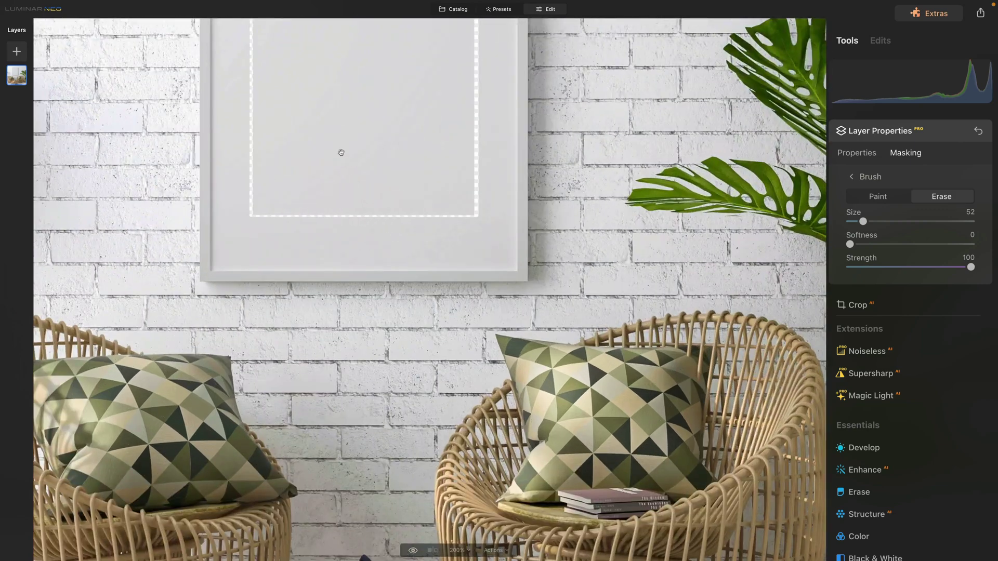
left_click_drag(341, 151, 400, 364)
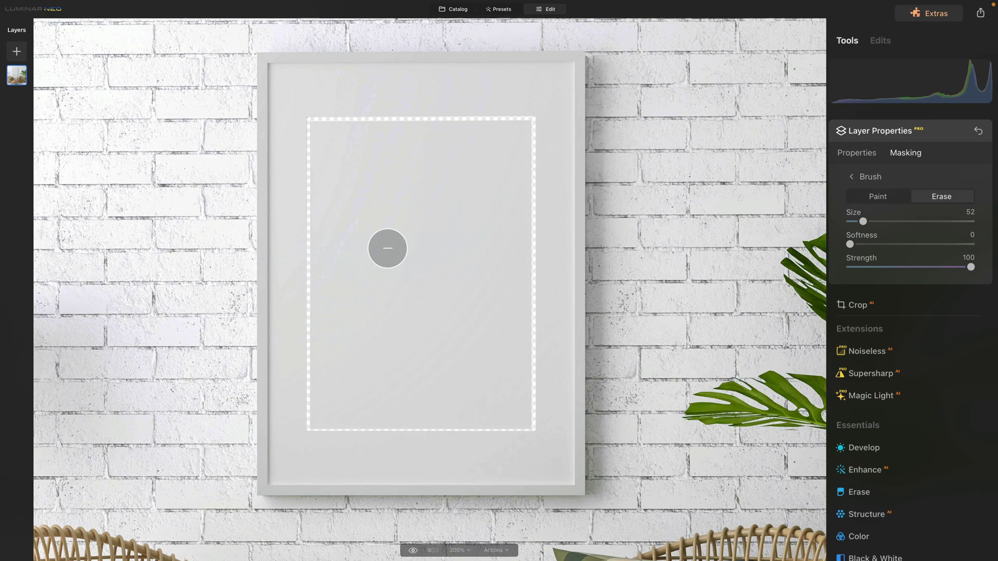
left_click_drag(378, 131, 403, 239)
key("bracketright")
key("bracketright")
key("bracketright")
key("bracketright")
key("bracketright")
key("bracketright")
key("bracketright")
key("bracketright")
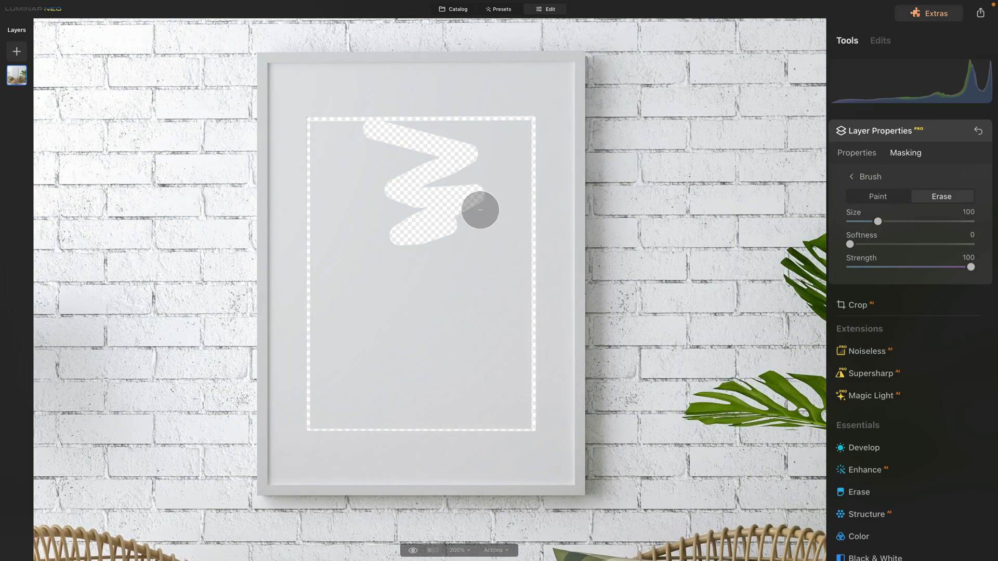
mouse_move(435, 178)
left_mouse_down()
mouse_move(491, 150)
mouse_move(361, 148)
mouse_move(380, 261)
mouse_move(399, 207)
mouse_move(449, 335)
mouse_move(459, 237)
mouse_move(483, 180)
mouse_move(480, 241)
left_mouse_up()
- Erase the remaining right edge, lower-right notch, top-left corner and bottom areas of the opening
key("bracketleft")
key("bracketleft")
key("bracketleft")
key("bracketleft")
key("bracketleft")
key("bracketleft")
key("bracketleft")
key("bracketleft")
left_click_drag(524, 145, 524, 419)
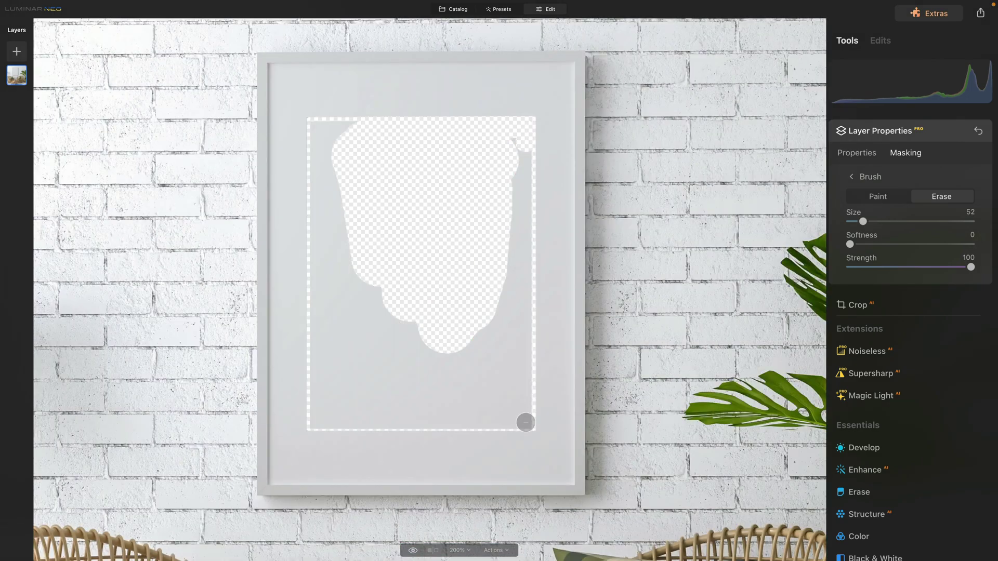
left_click_drag(510, 162, 502, 345)
mouse_move(361, 125)
left_mouse_down()
mouse_move(327, 129)
mouse_move(326, 146)
mouse_move(313, 123)
mouse_move(318, 420)
mouse_move(335, 198)
mouse_move(344, 363)
mouse_move(325, 417)
left_mouse_up()
left_click_drag(521, 421, 373, 368)
key("bracketright")
key("bracketright")
key("bracketright")
key("bracketright")
key("bracketright")
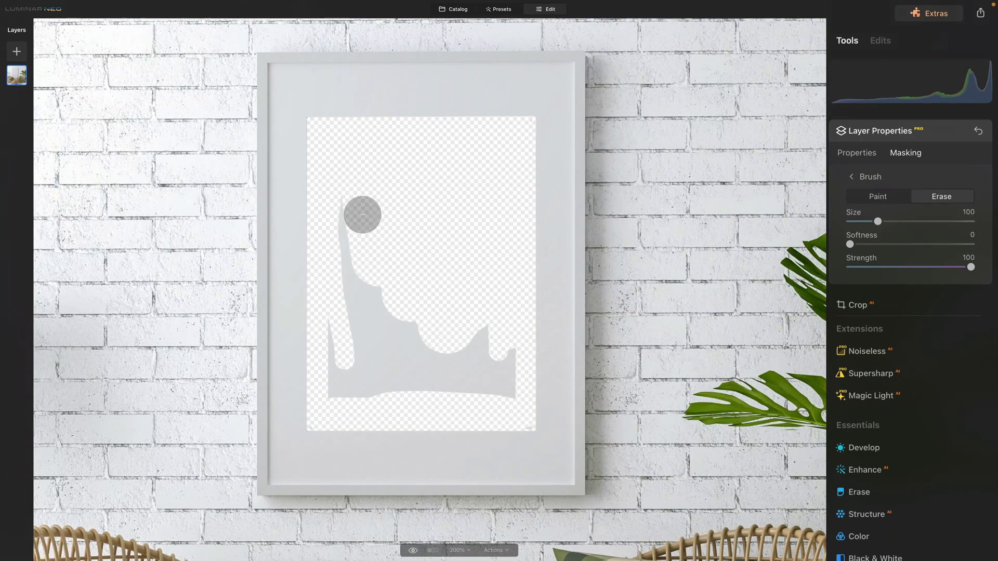
mouse_move(328, 399)
left_mouse_down()
mouse_move(499, 384)
mouse_move(381, 312)
left_mouse_up()
- Erase the last bottom-edge leftover, shrink the brush to 34, and show the red mask overlay
key("bracketleft")
key("bracketleft")
key("bracketleft")
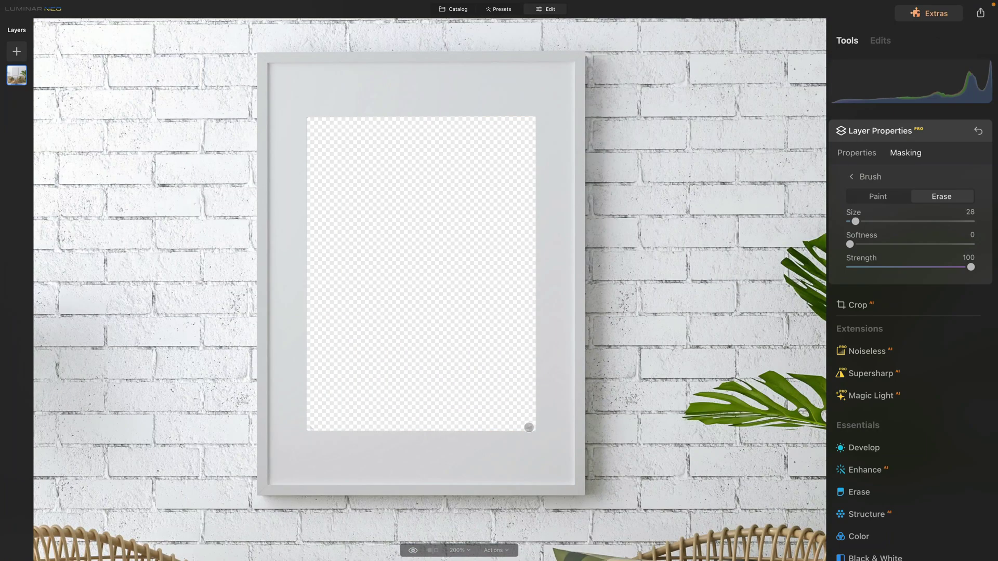
left_click_drag(529, 428, 301, 419)
key("bracketleft")
key("bracketleft")
key("bracketleft")
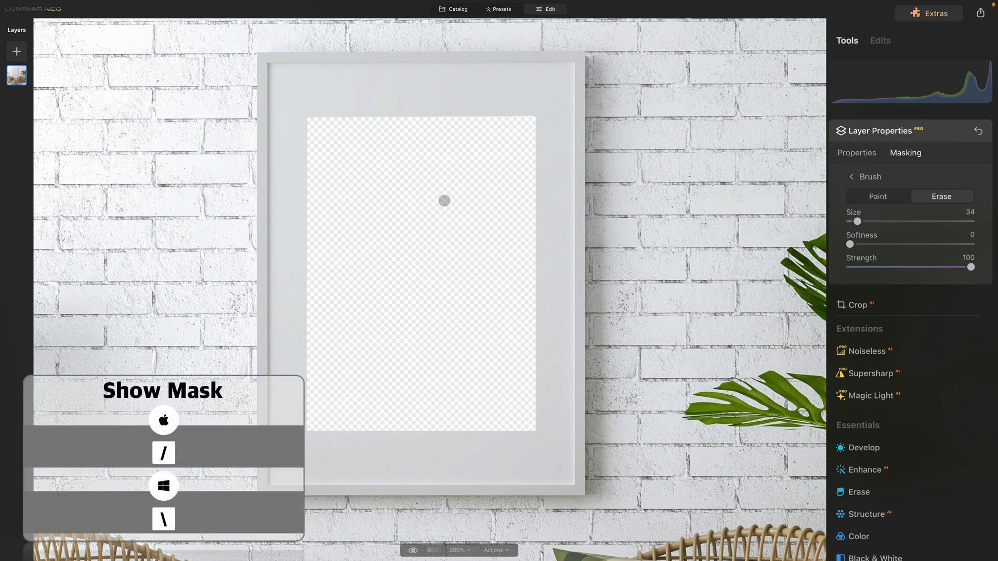
key("super+slash")
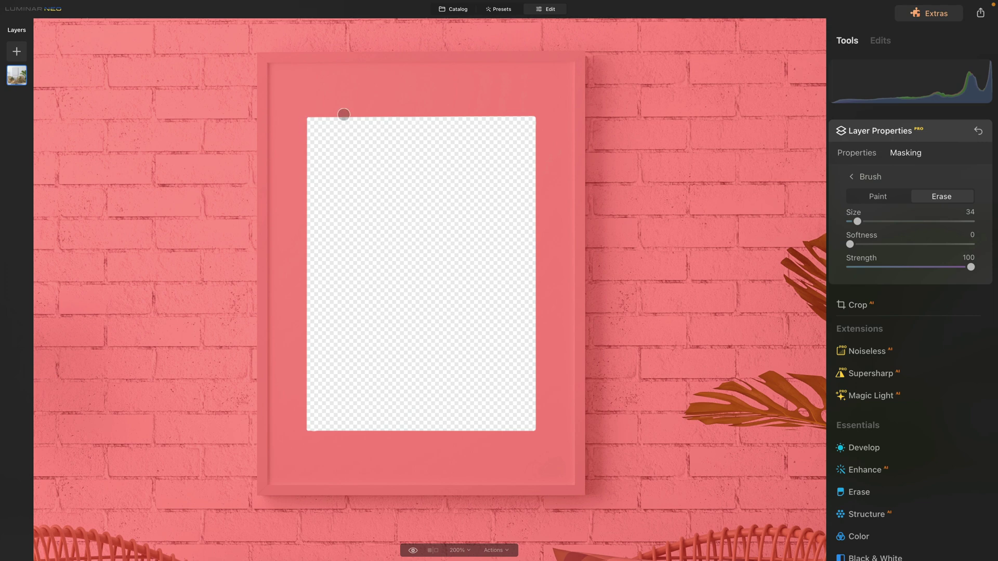
- Zoom to 2400% on the opening's top-left corner and erase small touch-ups there
key("ctrl+equal")
key("ctrl+equal")
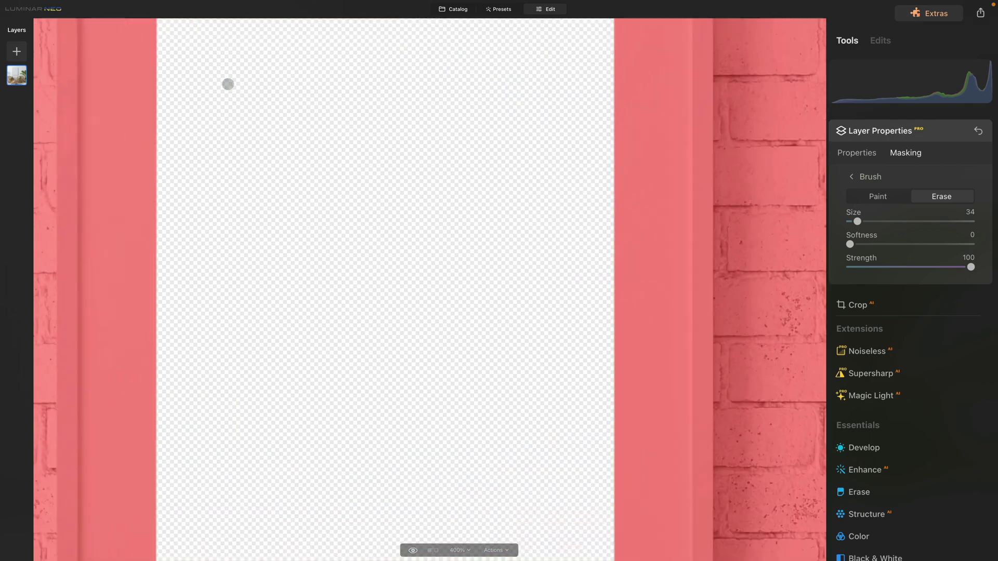
left_click_drag(228, 84, 416, 320)
key("ctrl+equal")
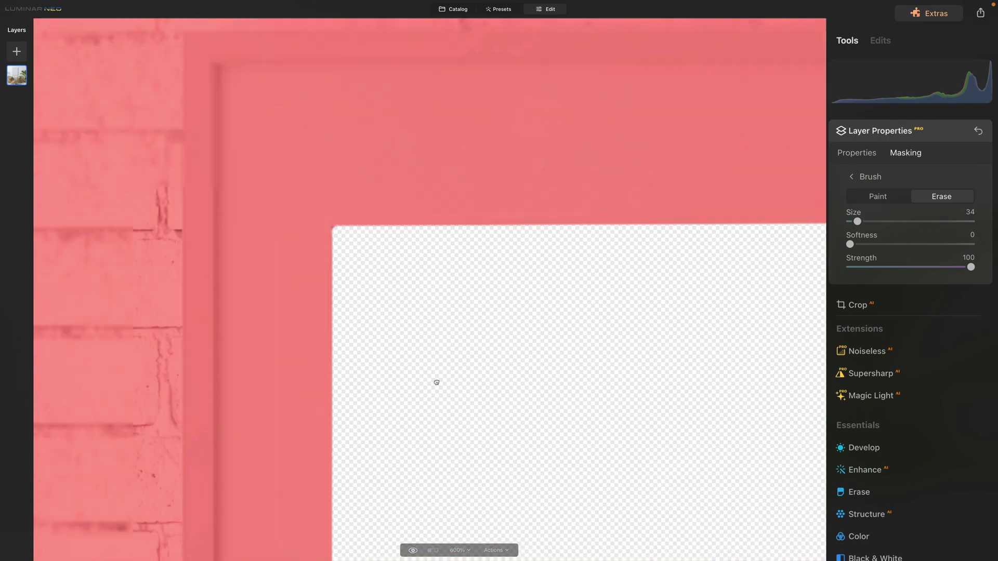
key("ctrl+equal")
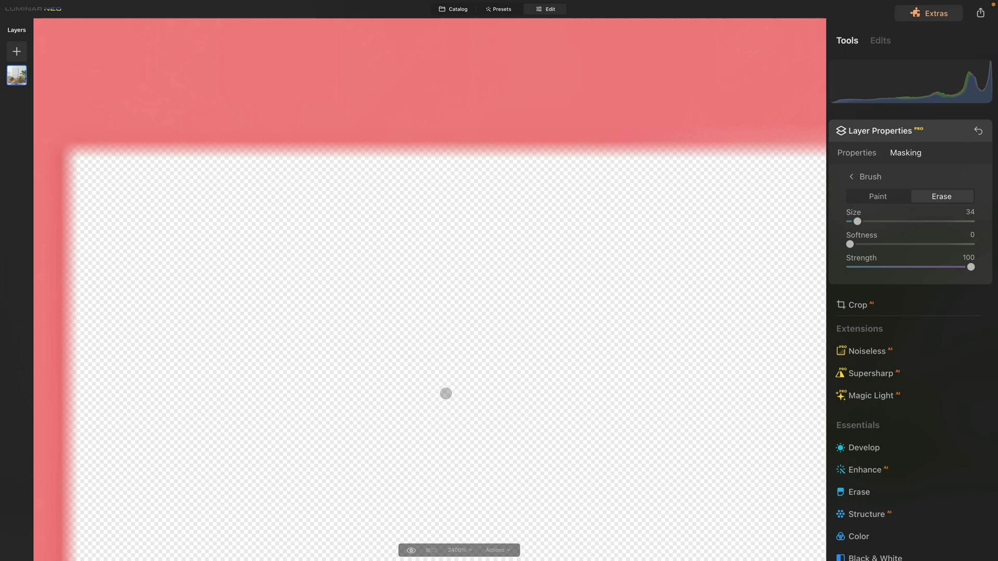
left_click_drag(201, 221, 494, 356)
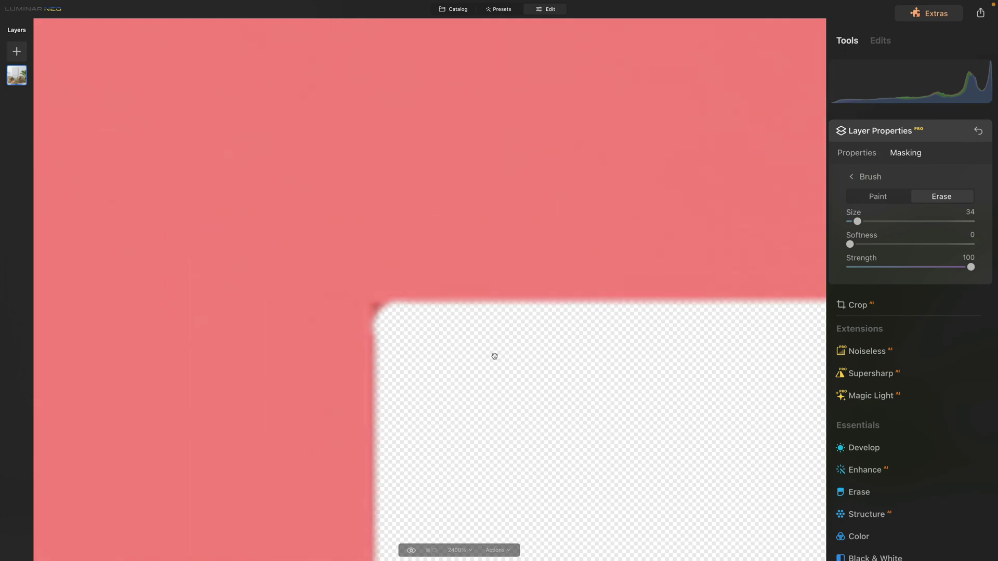
left_click(377, 304)
left_click_drag(407, 307, 498, 381)
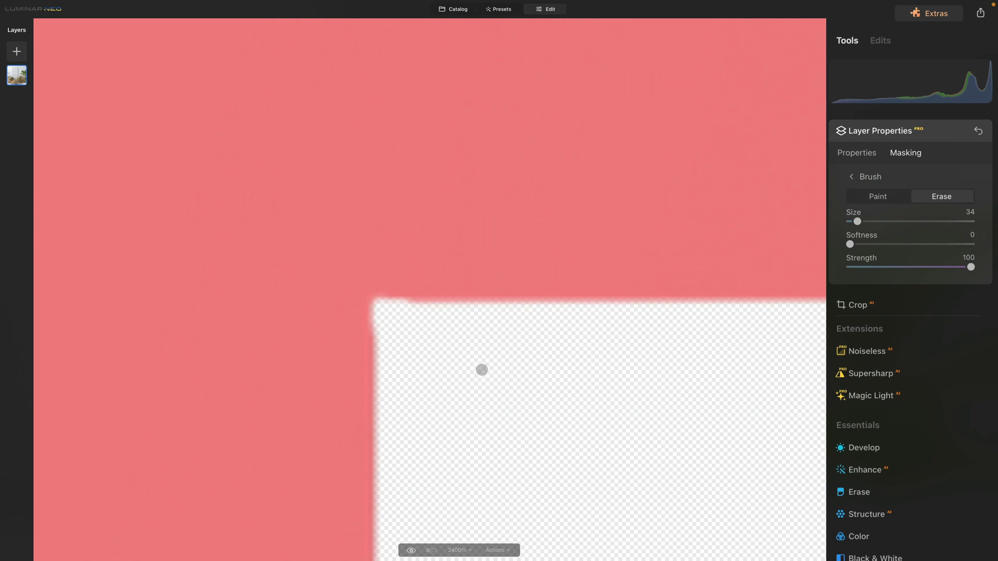
- Switch the brush to Paint and repaint the mask along the top edge
left_click(869, 198)
mouse_move(406, 293)
left_mouse_down()
mouse_move(370, 295)
mouse_move(365, 336)
left_mouse_up()
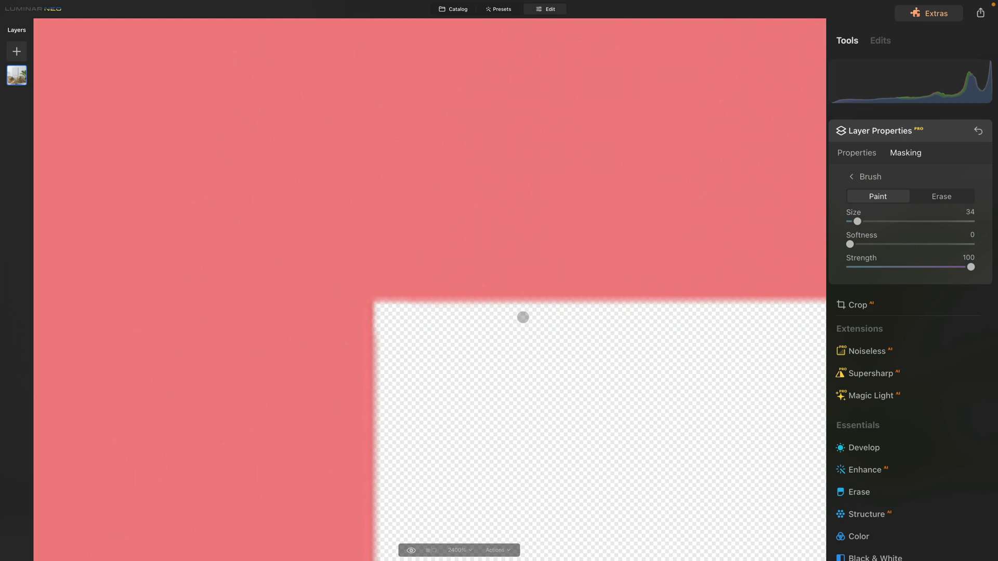
scroll(593, 301, "right", 10)
- Paint the mask back along the opening's right edge at 2400%, then return the brush to Erase
scroll(591, 310, "down", 2)
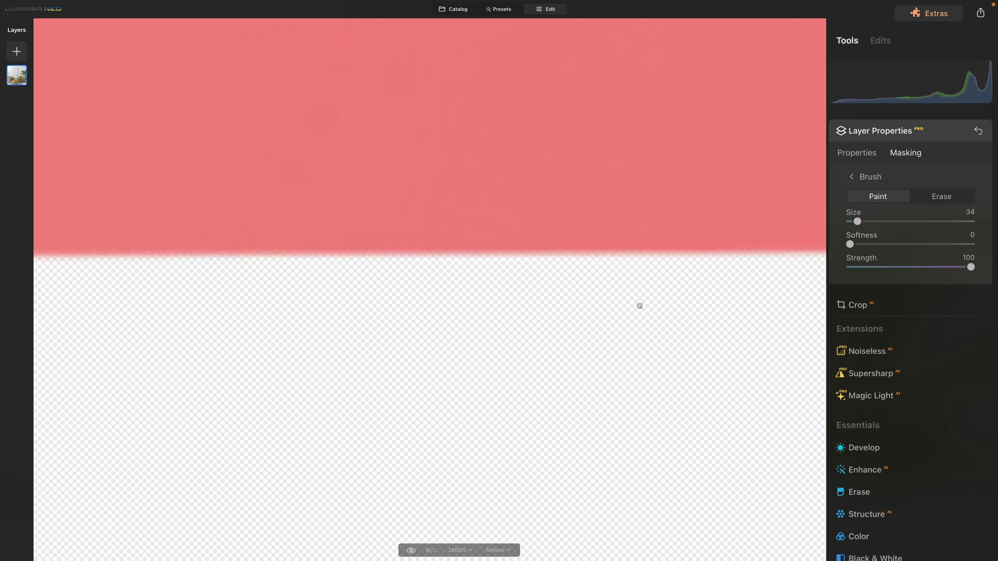
scroll(484, 316, "right", 10)
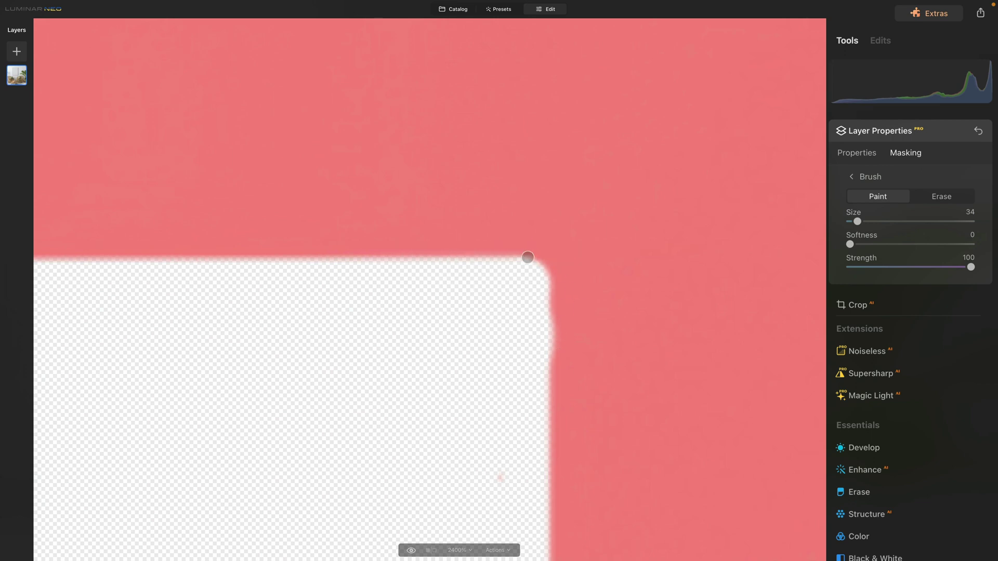
left_click(925, 198)
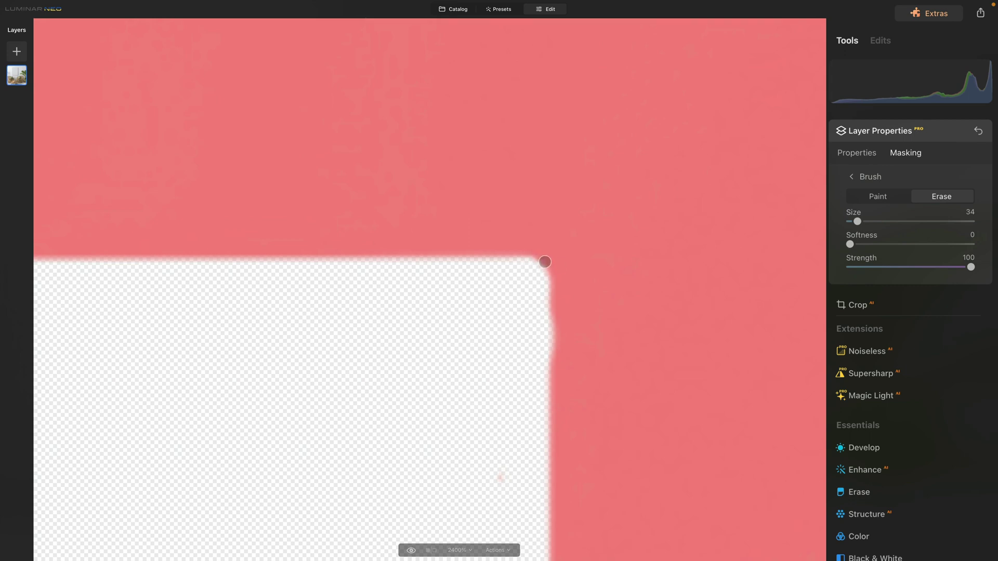
left_click(864, 198)
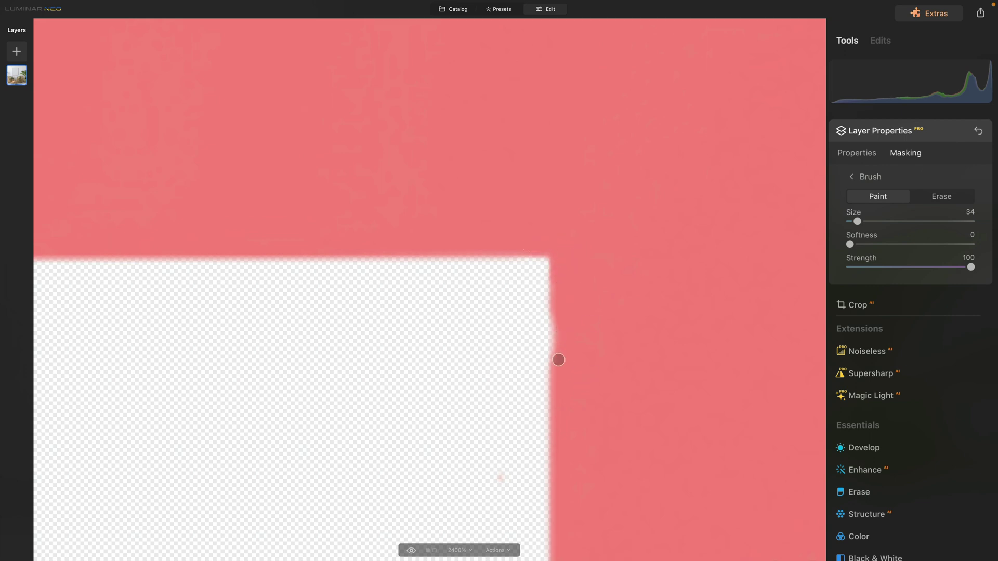
left_click_drag(557, 356, 559, 326)
scroll(617, 368, "down", 5)
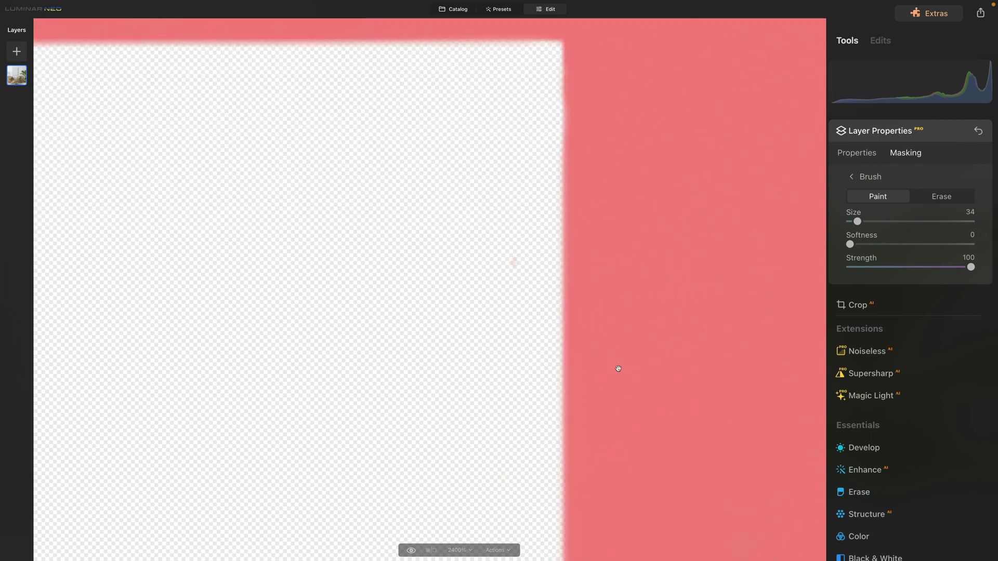
scroll(608, 337, "right", 1)
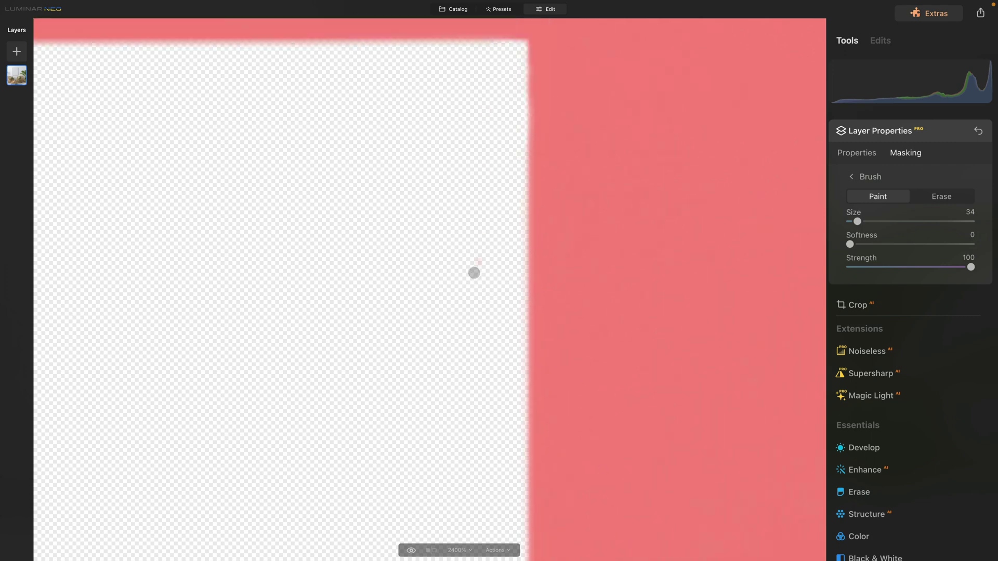
left_click(939, 197)
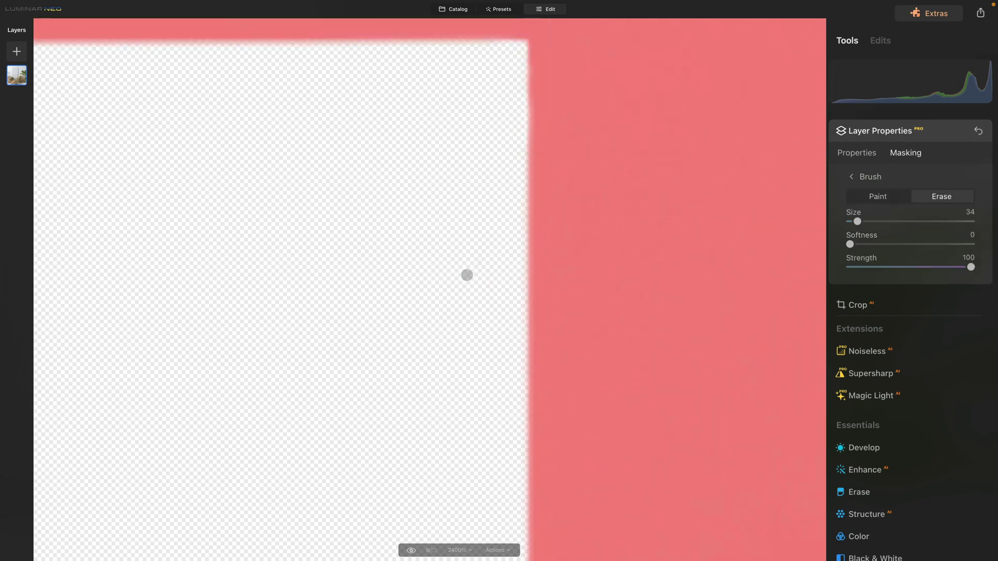
scroll(517, 433, "down", 1)
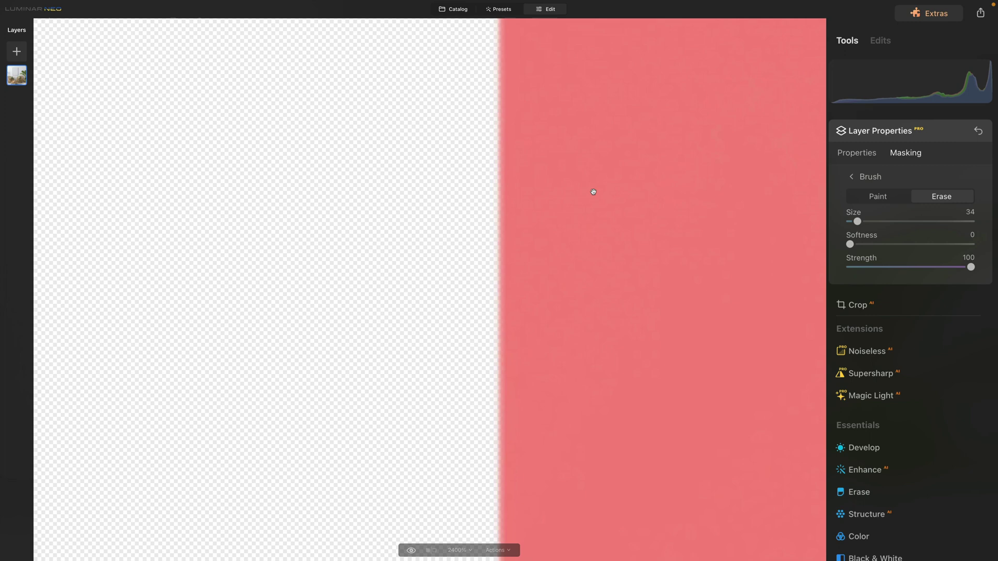
- Paint the mask clean at the opening's lower-left corner, then zoom out to fit the whole photo
mouse_move(617, 277)
left_mouse_down()
mouse_move(635, 212)
mouse_move(601, 172)
mouse_move(613, 455)
mouse_move(636, 329)
mouse_move(624, 275)
mouse_move(672, 400)
mouse_move(665, 228)
mouse_move(558, 375)
left_mouse_up()
scroll(564, 400, "left", 10)
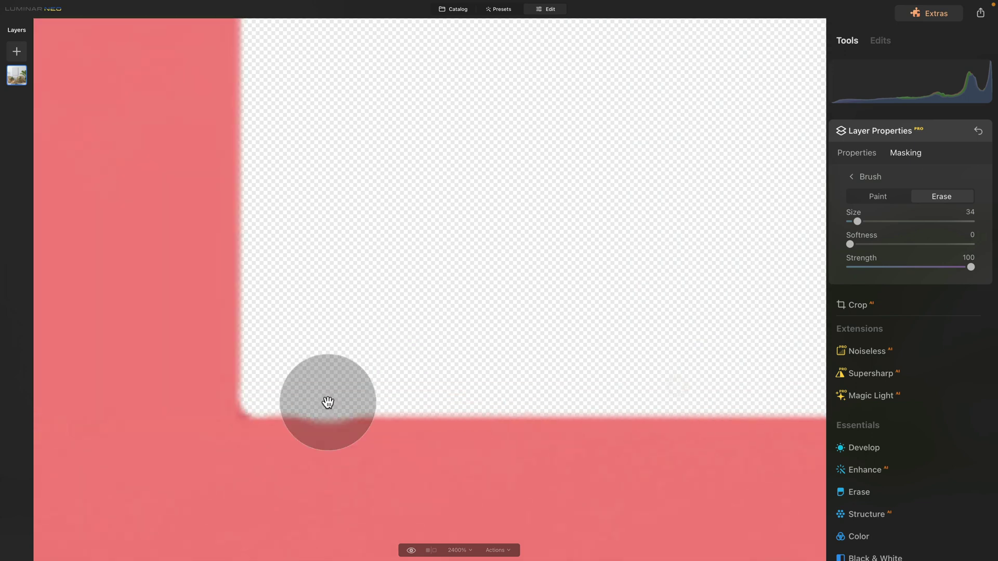
left_click(865, 198)
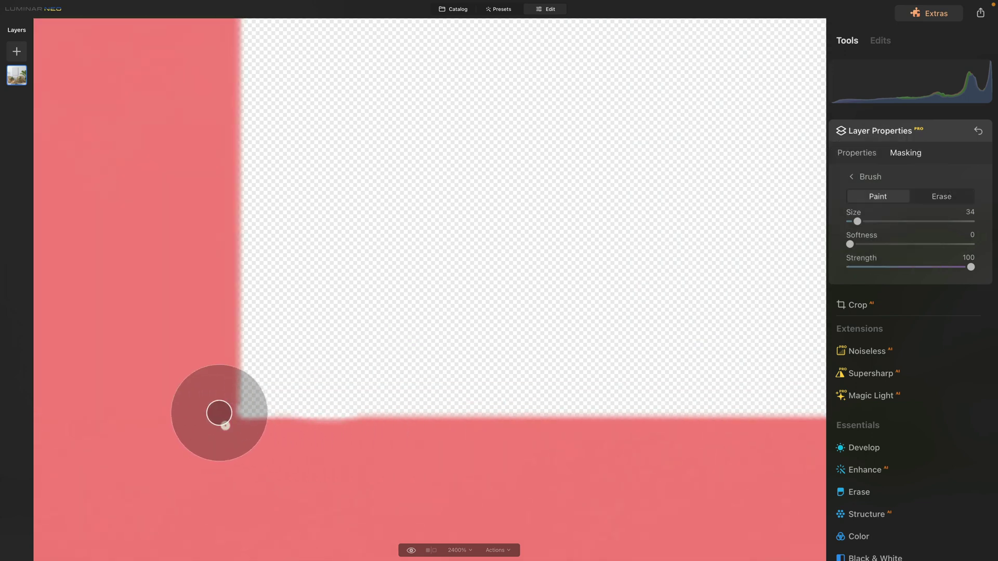
key("ctrl+0")
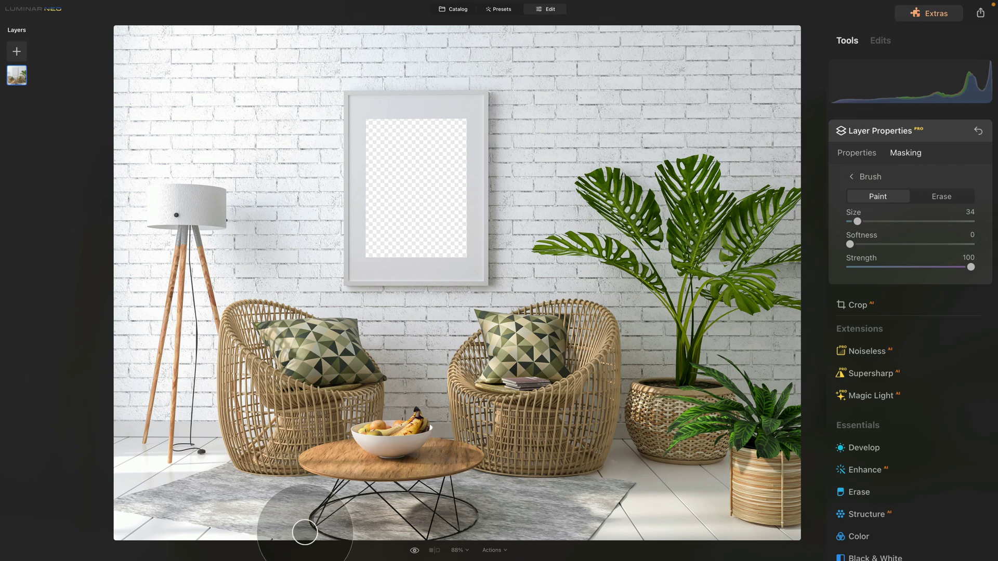
- Collapse Layer Properties and open the cathedral-at-sunset photo from the Catalog in the editor
left_click(888, 139)
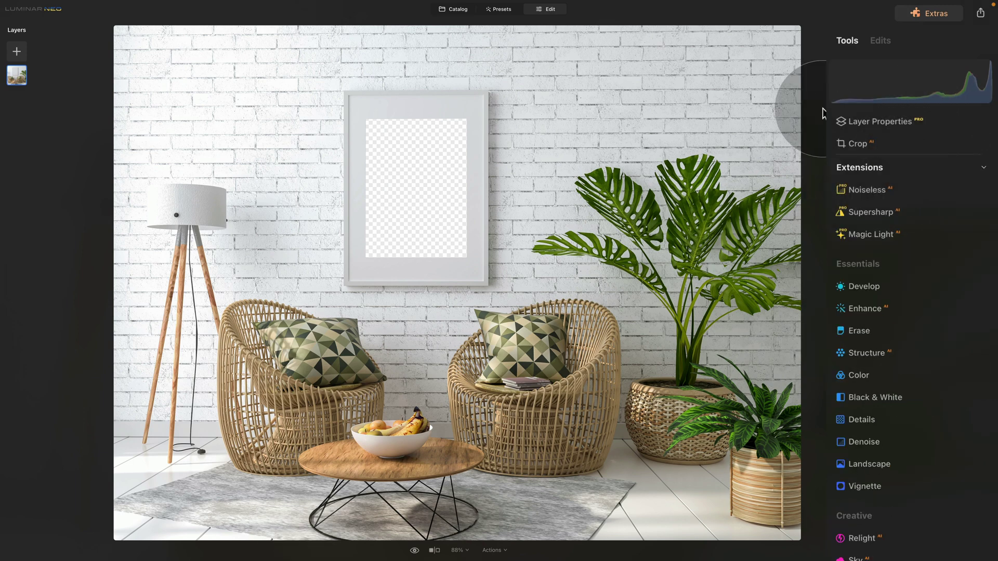
left_click(452, 10)
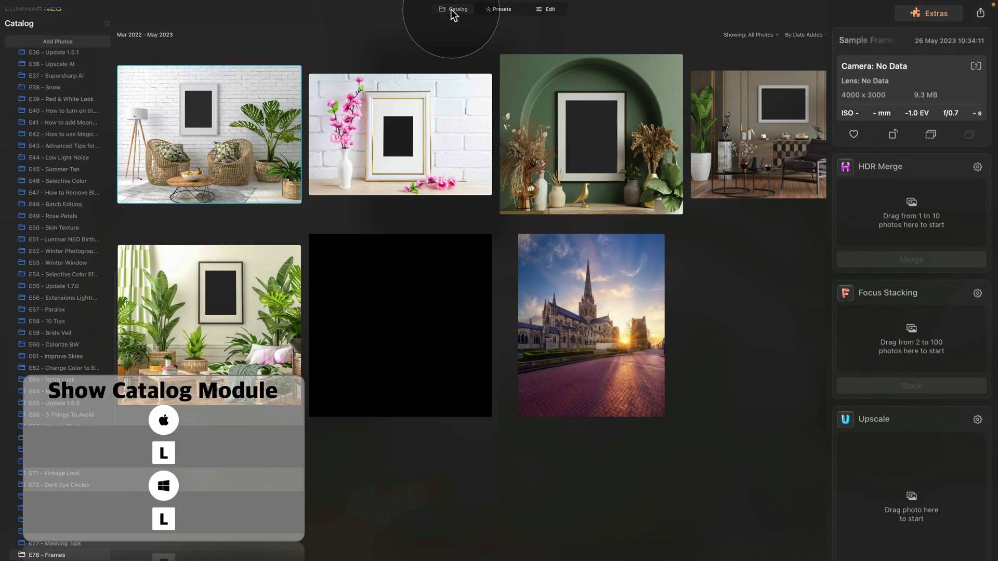
left_click(270, 90)
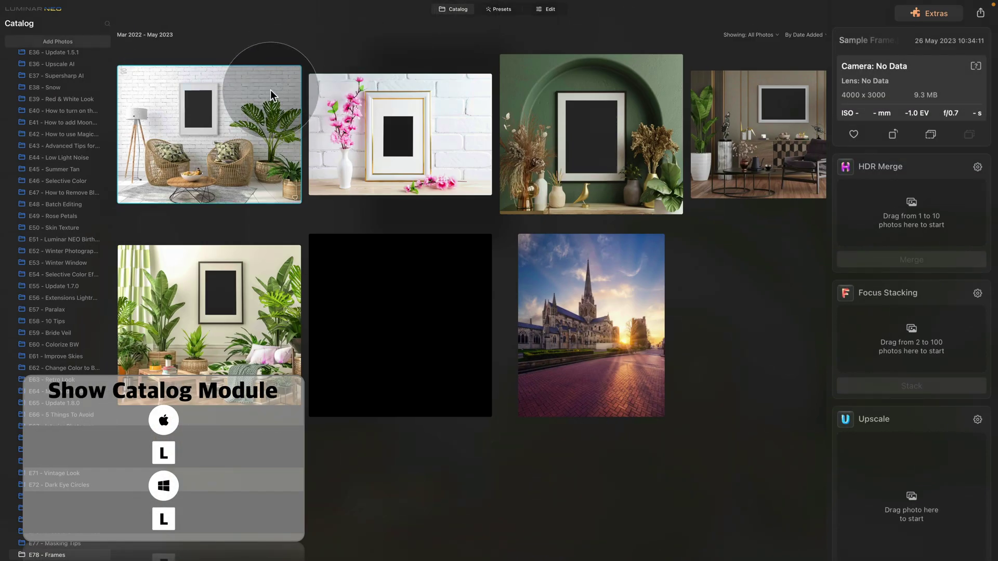
left_click(542, 280)
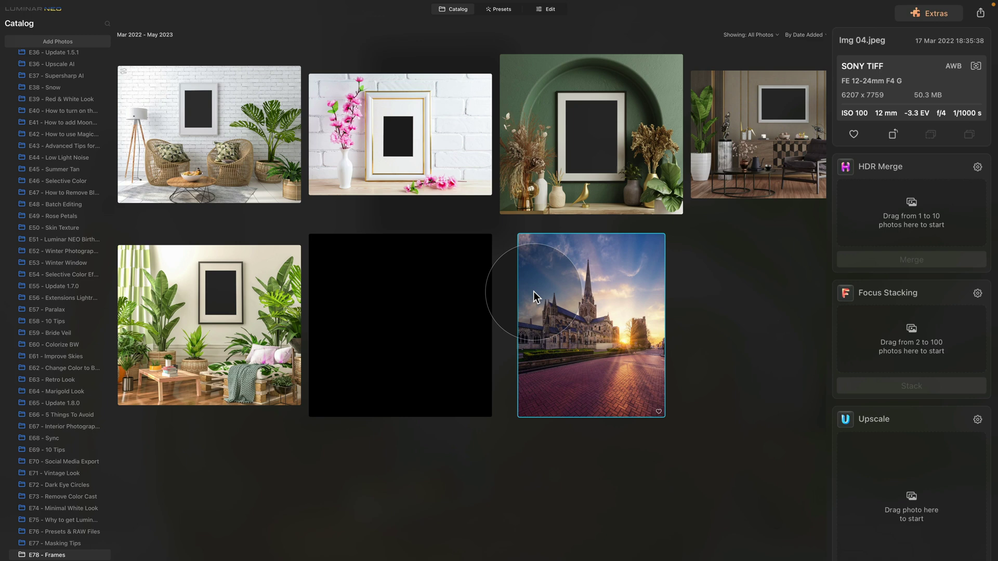
left_click(539, 13)
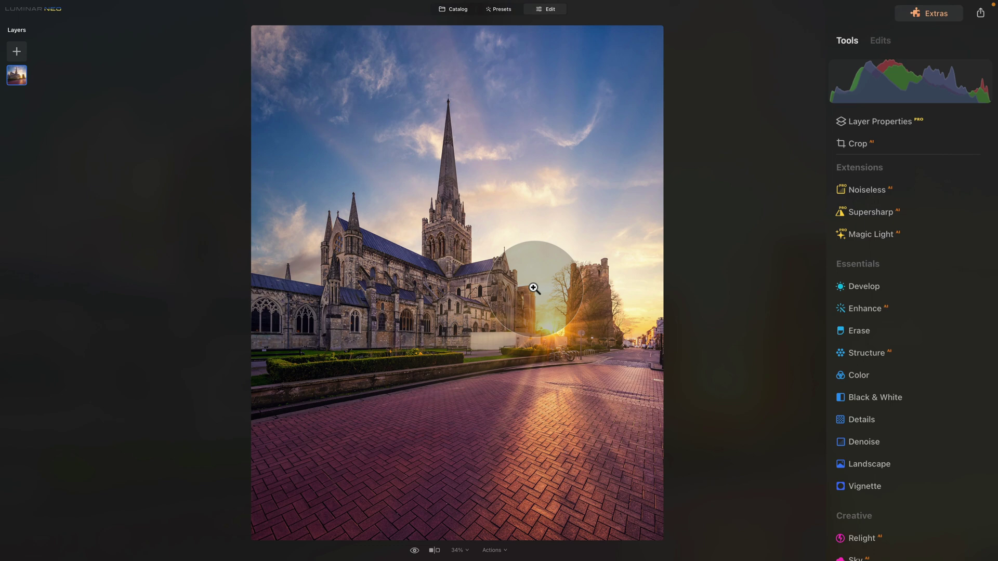
- Start exporting the cathedral photo and create a 'New Image' folder inside Luminar NEO - Academy > E78 - Frames
right_click(492, 124)
left_click(539, 164)
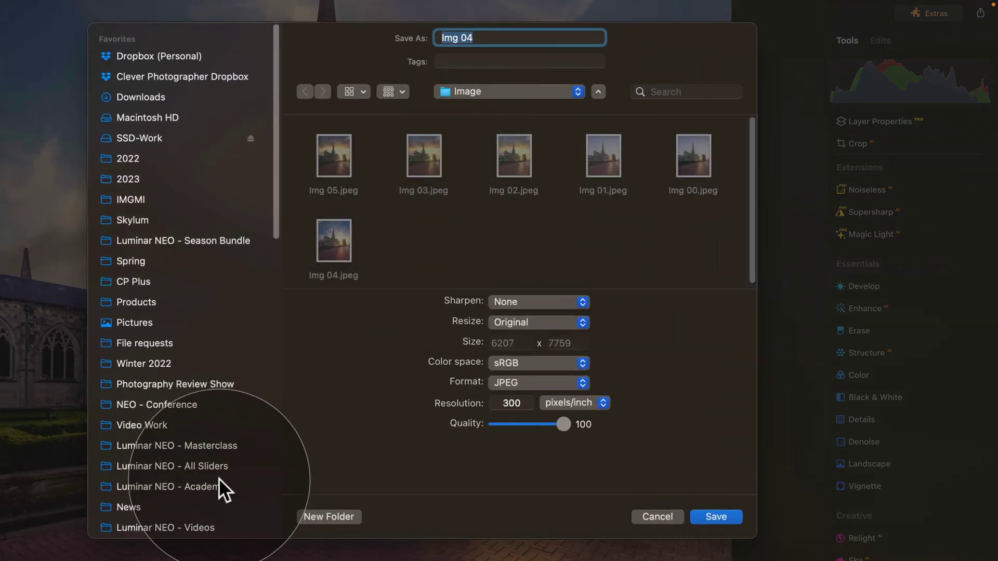
left_click(220, 486)
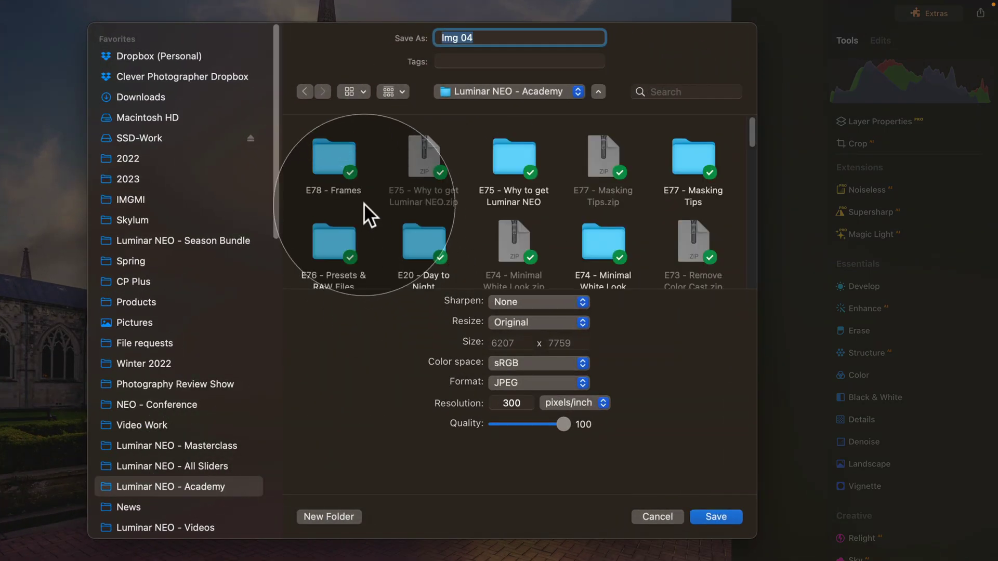
double_click(336, 147)
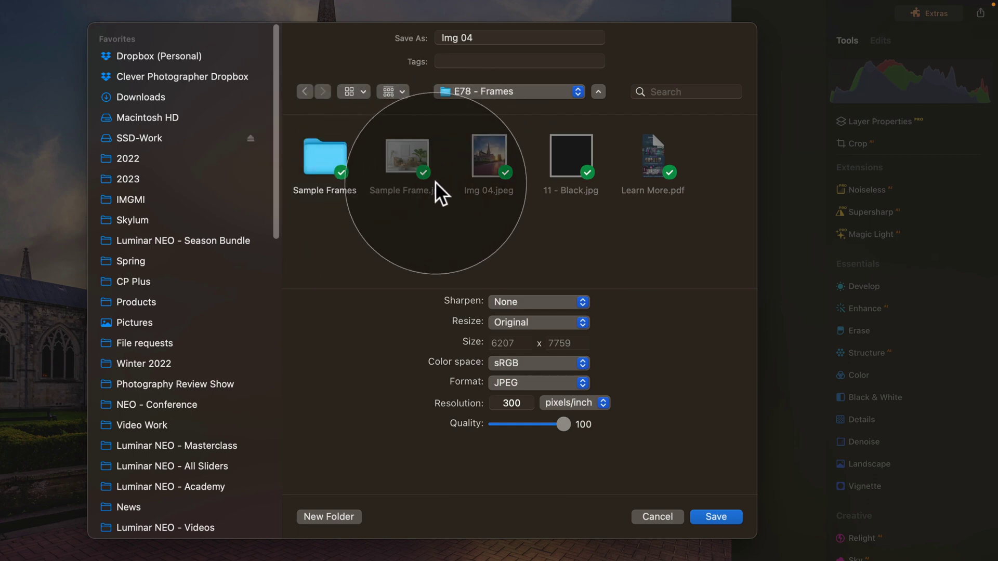
left_click(329, 516)
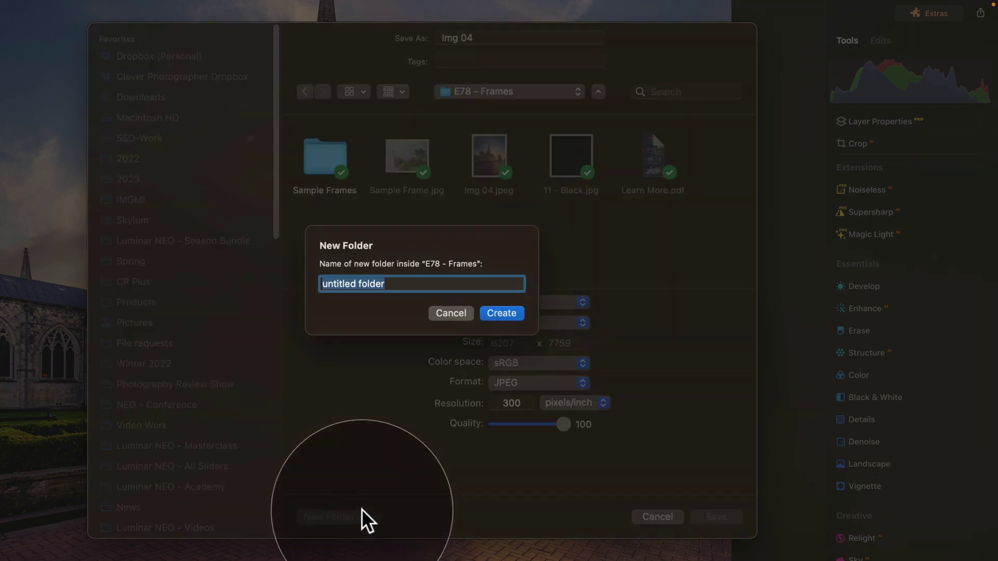
type("New Image")
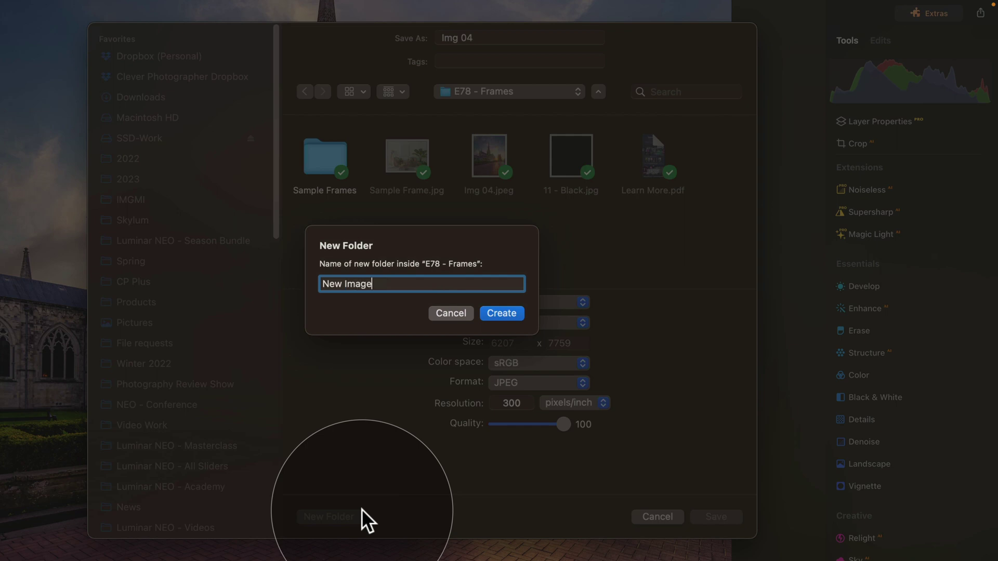
key("Return")
- Save it as 'Church' at original size, sRGB, JPEG, quality 100
triple_click(494, 36)
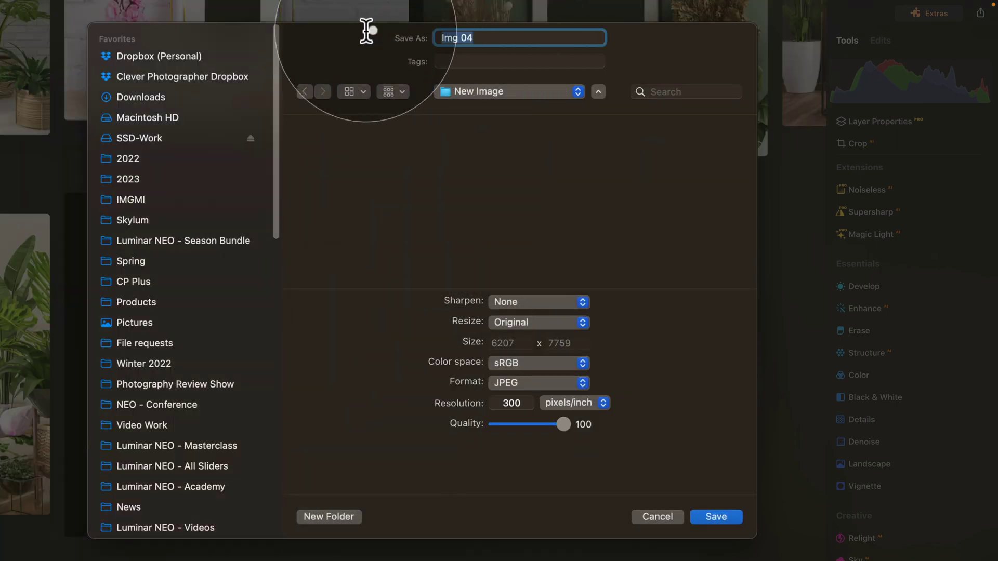
type("Church")
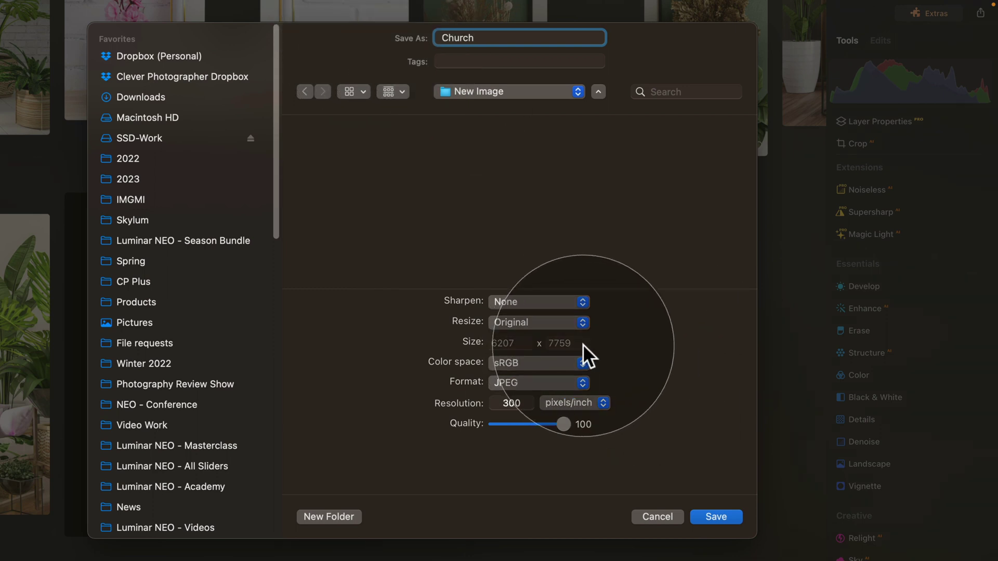
left_click(534, 322)
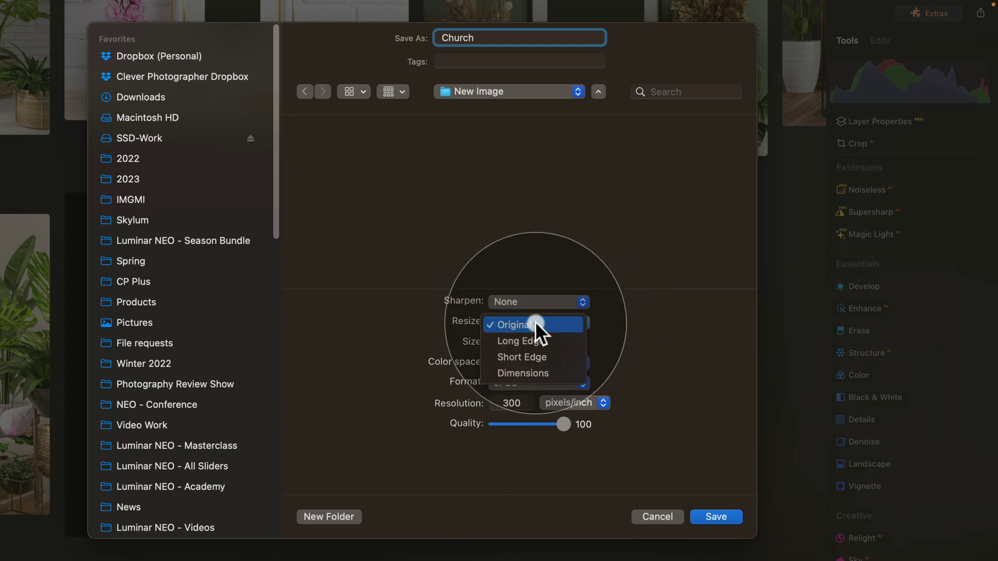
left_click(535, 322)
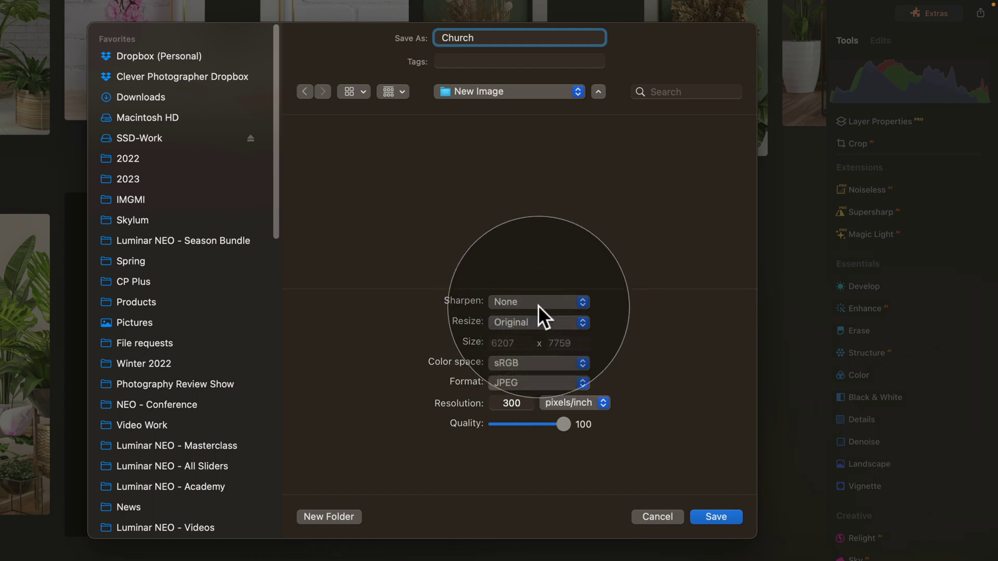
left_click(522, 366)
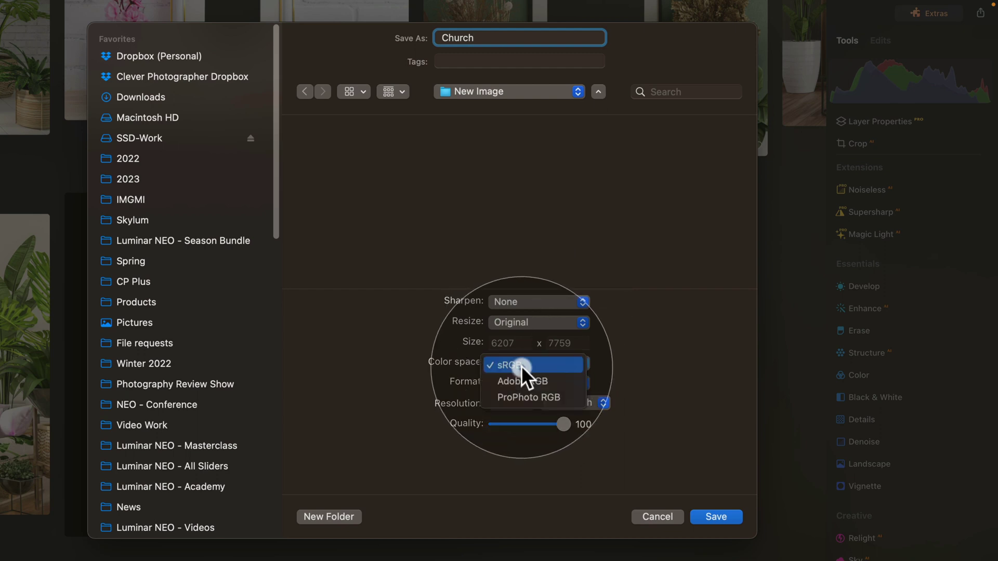
left_click(525, 363)
left_click(527, 378)
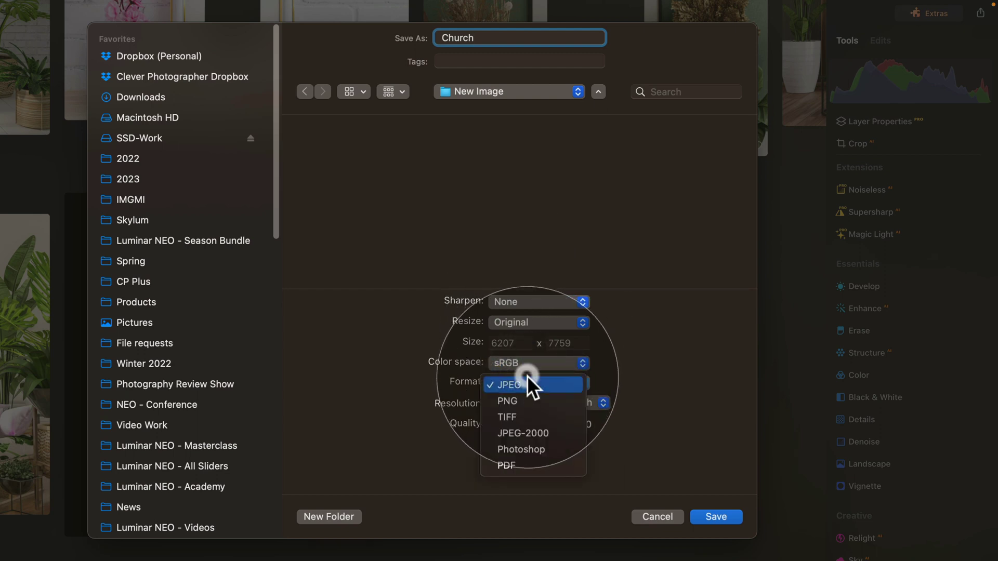
left_click(528, 378)
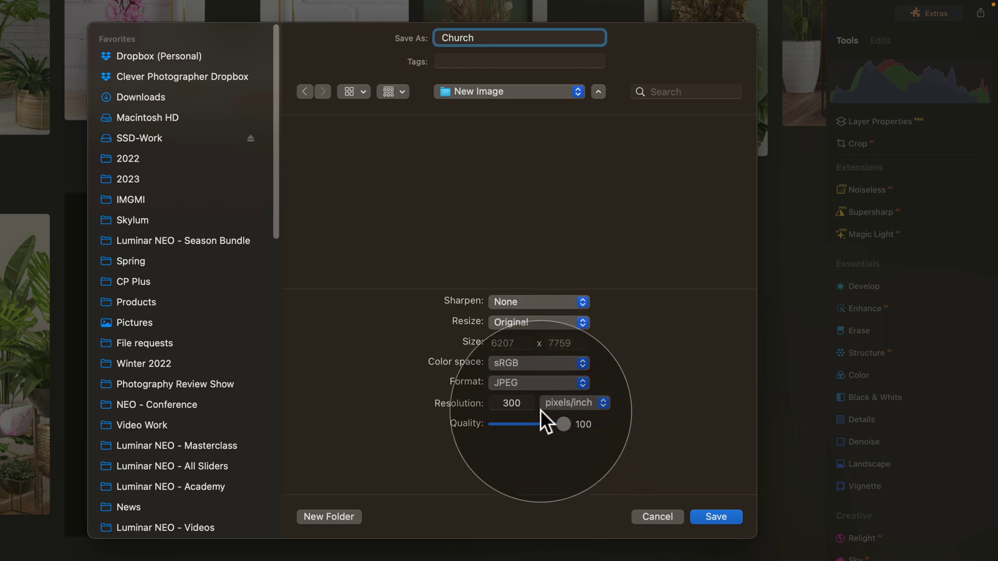
left_click(584, 425)
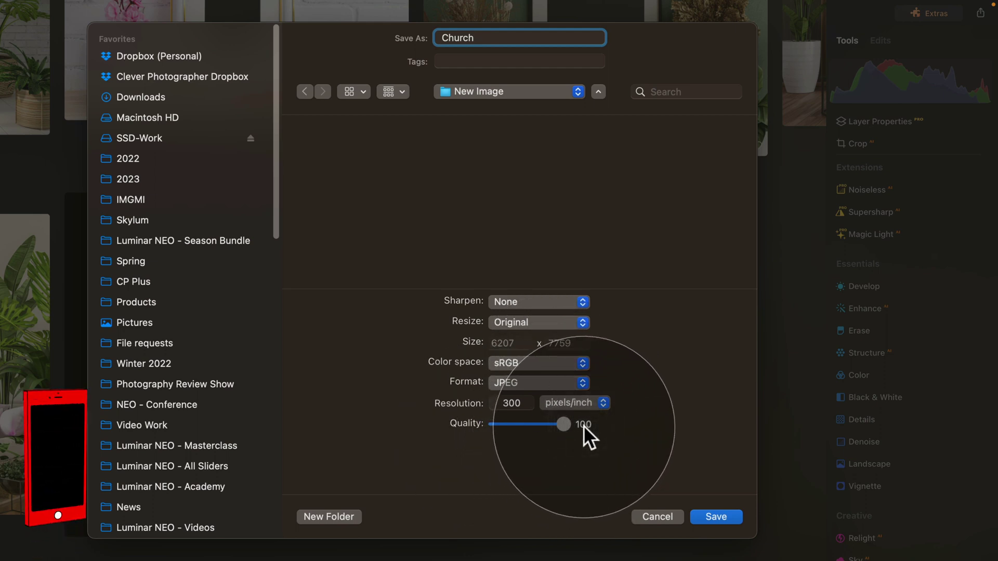
left_click(725, 517)
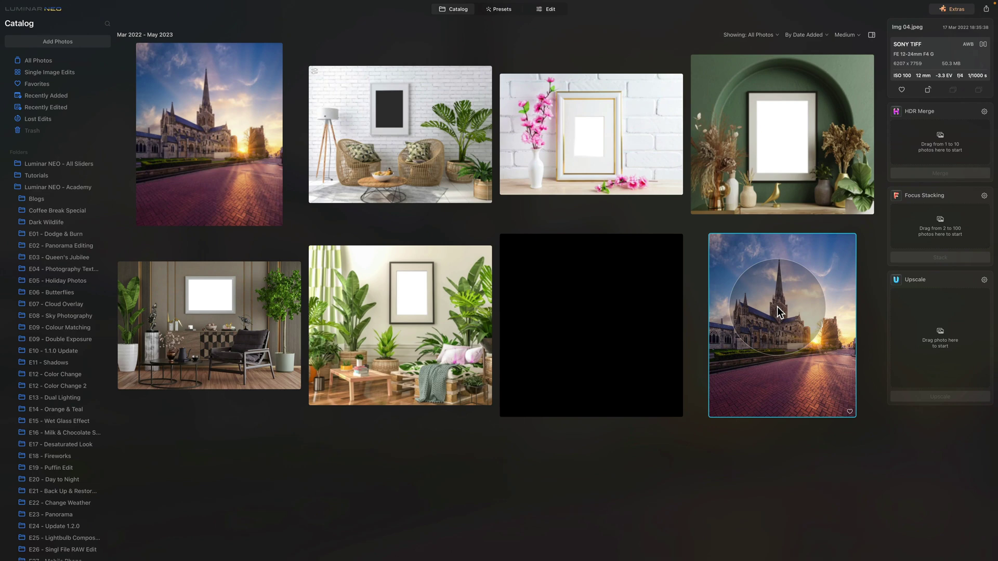
- Open the Sample Frame living-room mockup from the Catalog in the editor
left_click(442, 119)
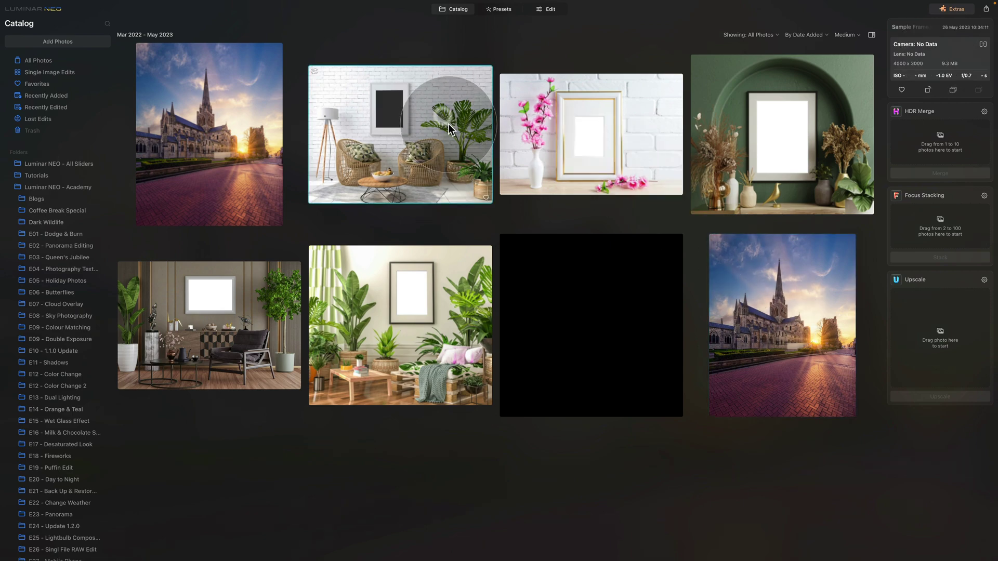
double_click(431, 167)
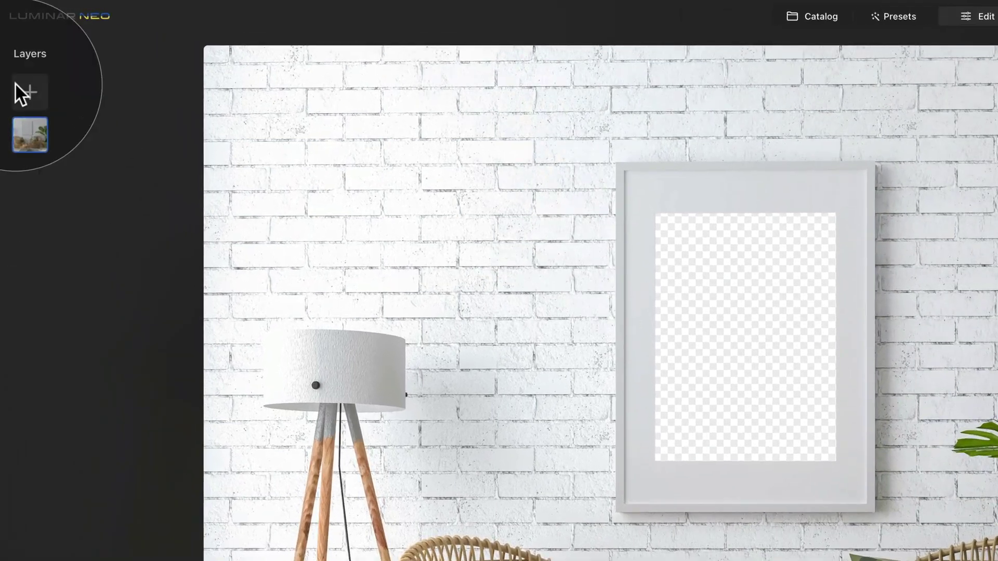
- Load Church.jpeg from E78 - Frames > New Image into the layer images list
left_click(23, 90)
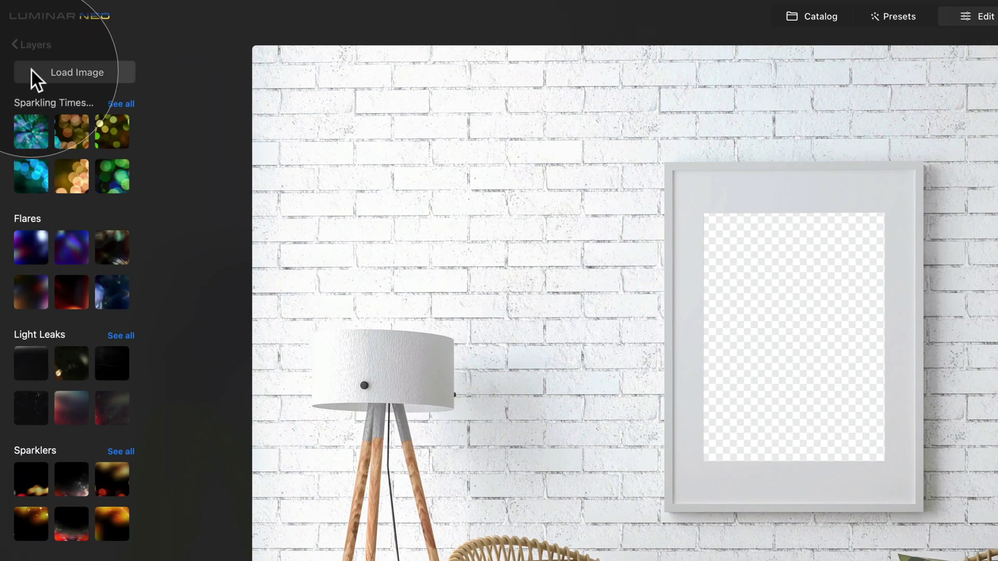
left_click(30, 68)
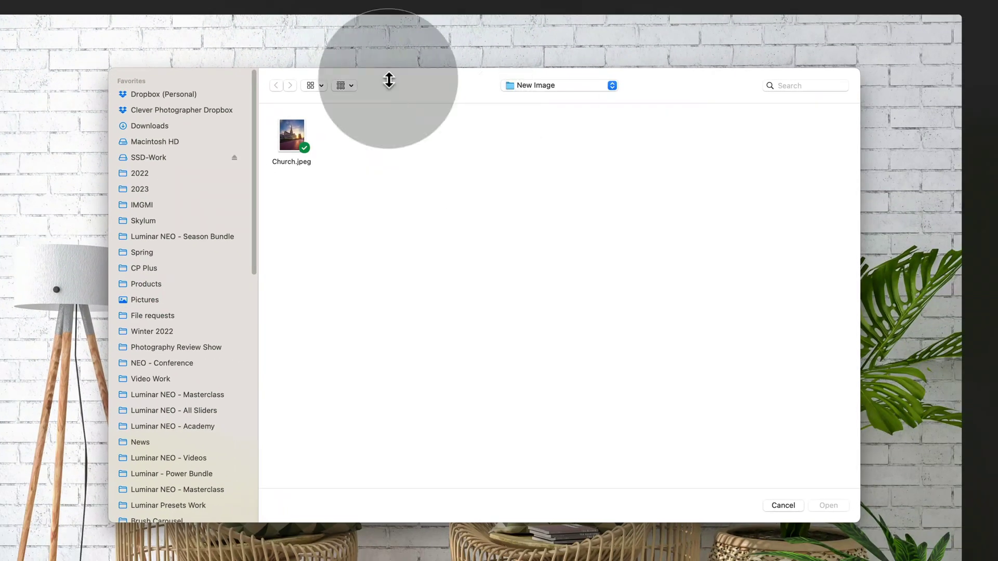
left_click(559, 85)
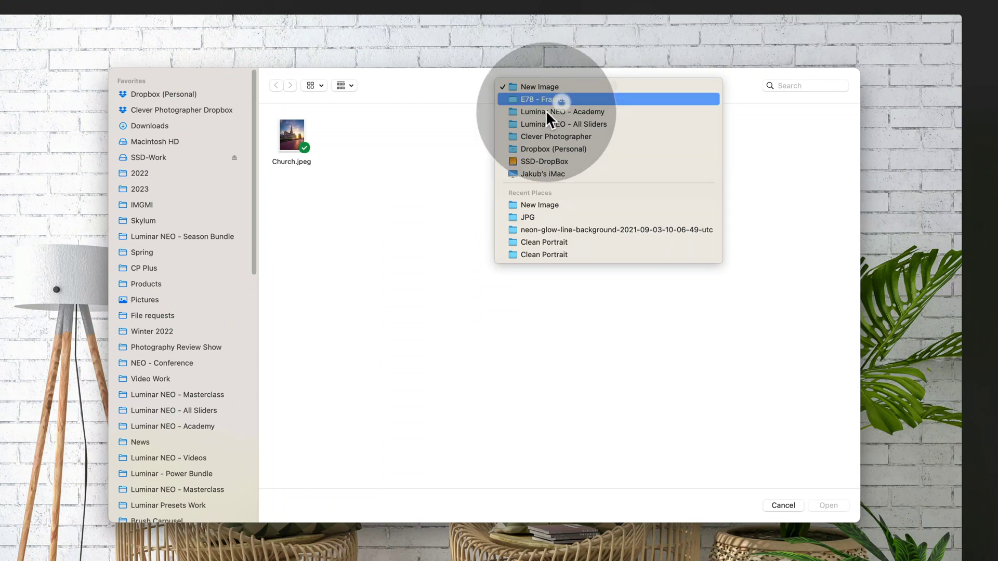
left_click(561, 101)
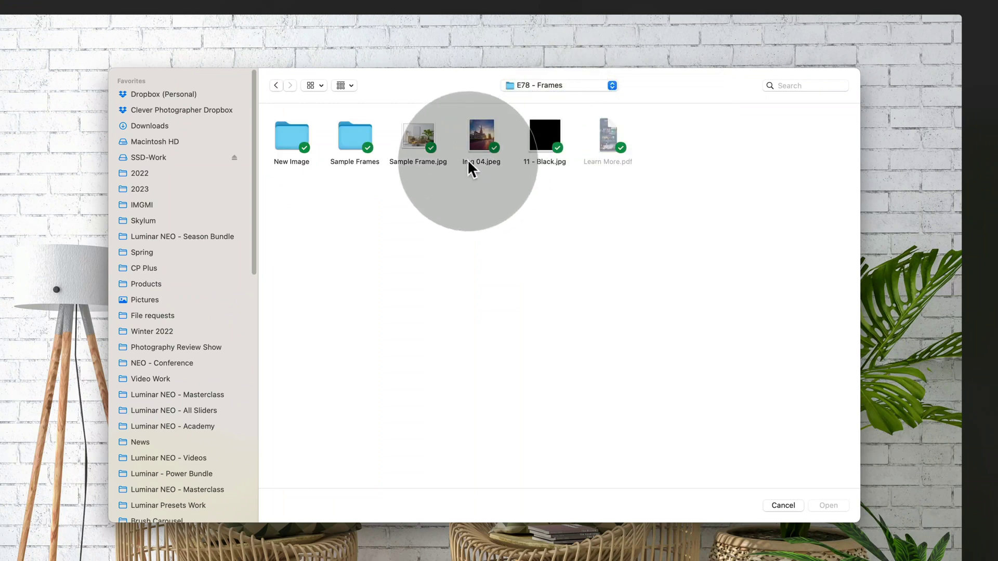
double_click(288, 133)
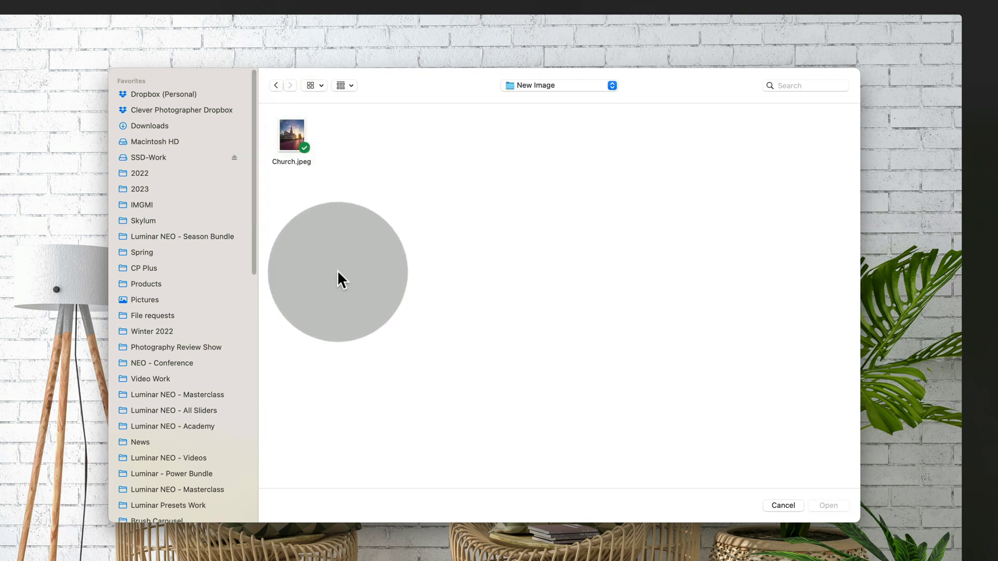
left_click(291, 137)
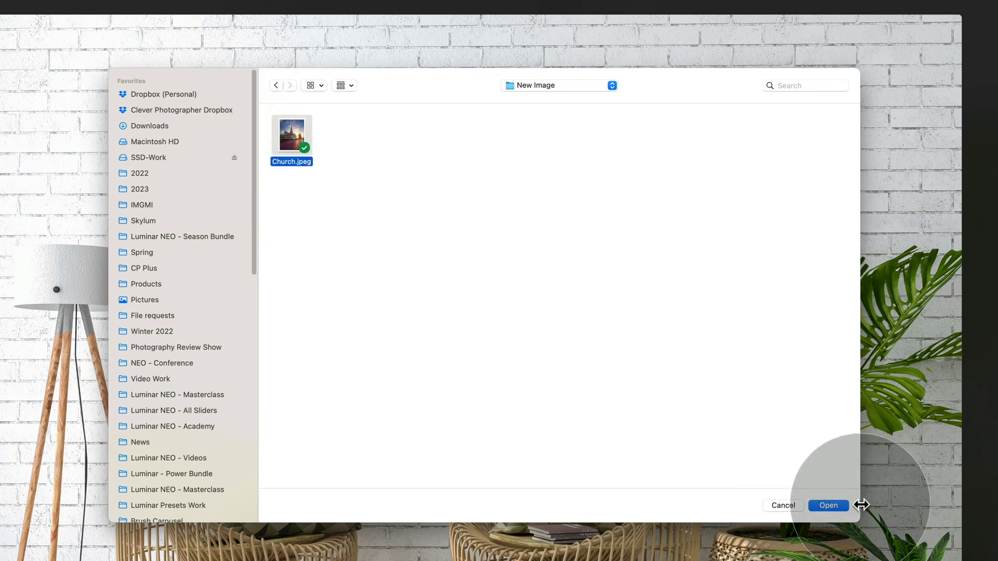
left_click(832, 504)
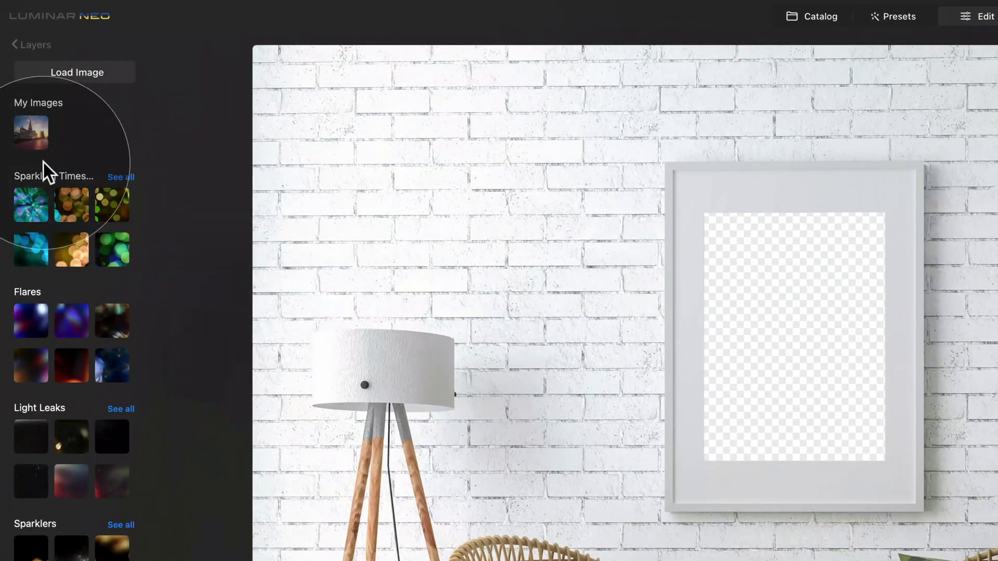
- Add Church as a new layer and set its Image Mapping to Fit
left_click(34, 130)
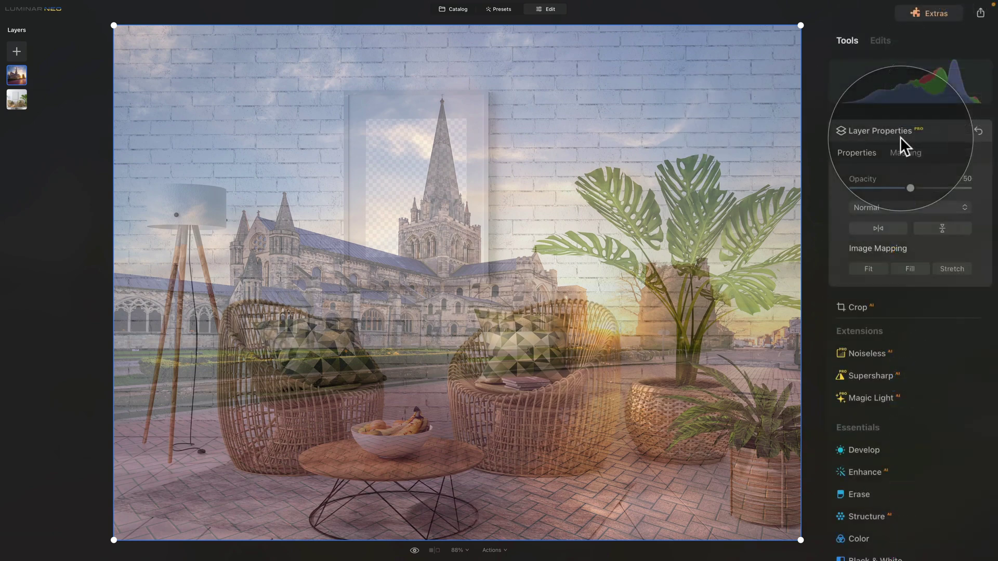
left_click(879, 268)
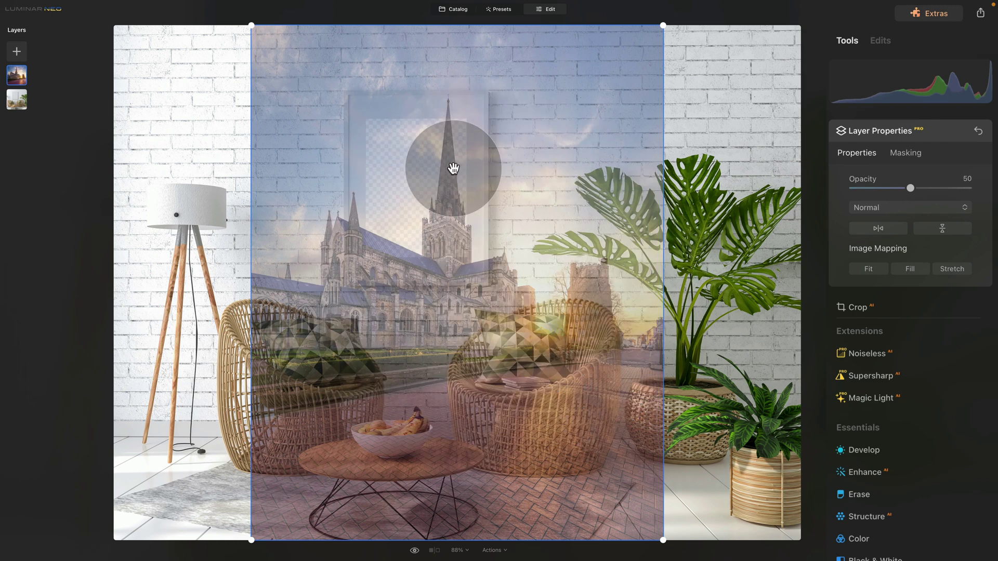
- Move the church layer over the frame and shrink it from its corners
left_click(454, 168)
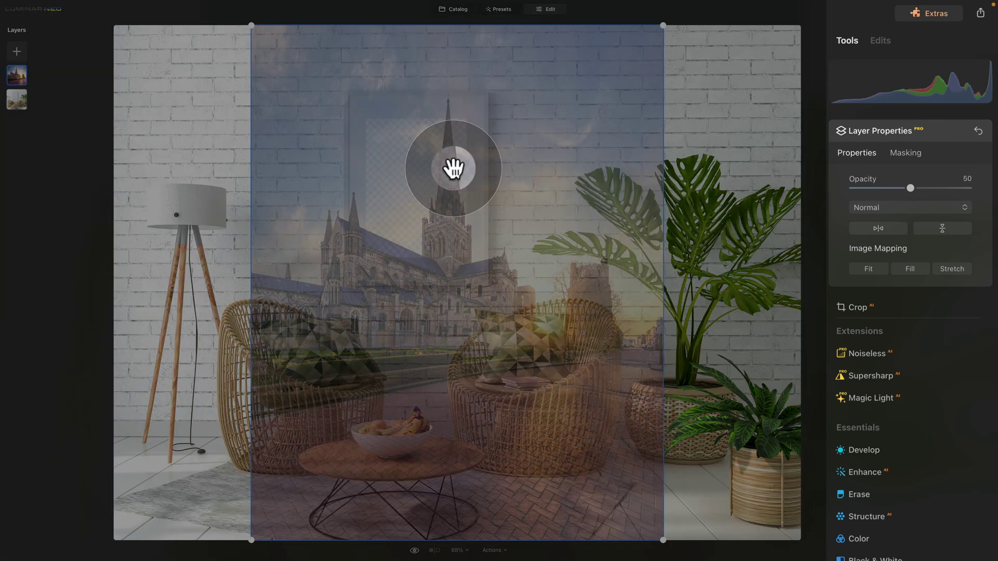
left_click_drag(454, 168, 447, 223)
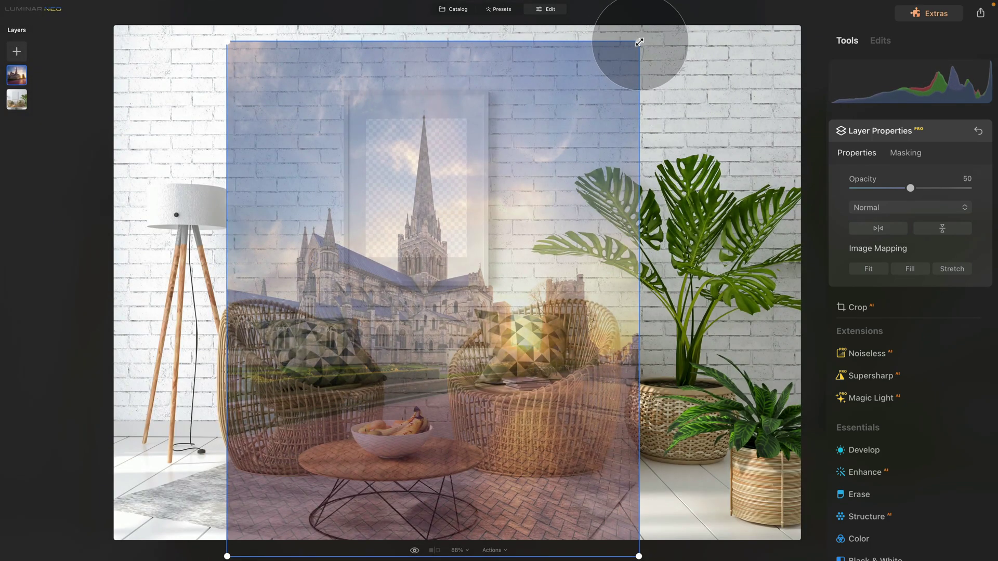
left_click_drag(640, 41, 384, 261)
left_click_drag(329, 379, 385, 158)
left_click_drag(454, 118, 437, 136)
left_click_drag(405, 210, 390, 266)
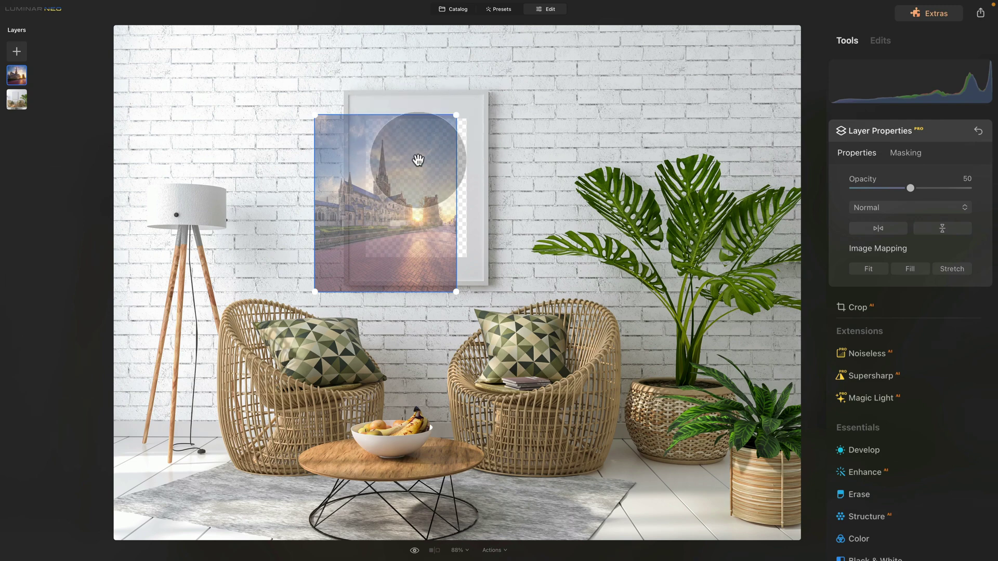
- Fine-tune the church layer's size and position so it sits just inside the frame opening
left_click_drag(395, 148, 426, 137)
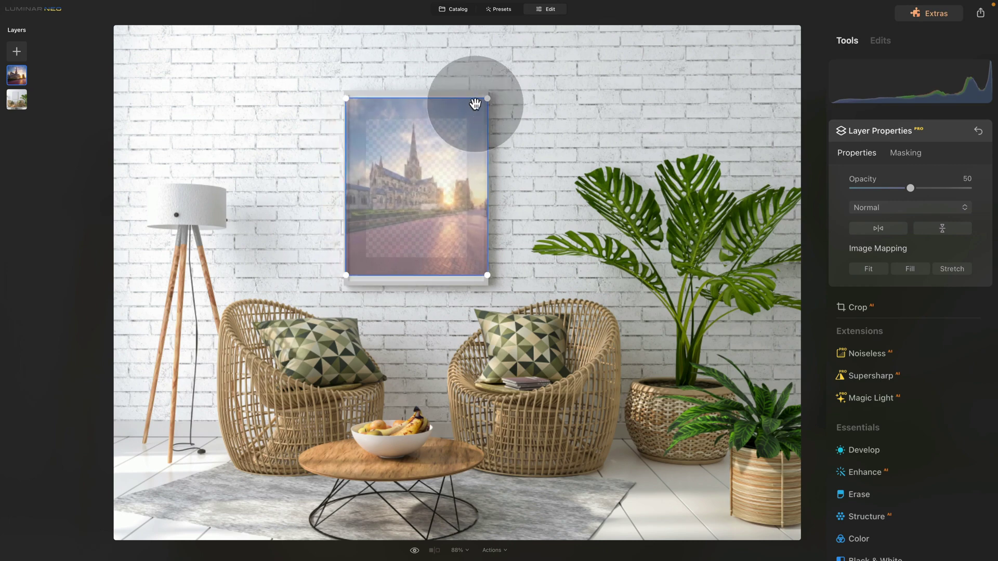
left_click_drag(481, 101, 476, 112)
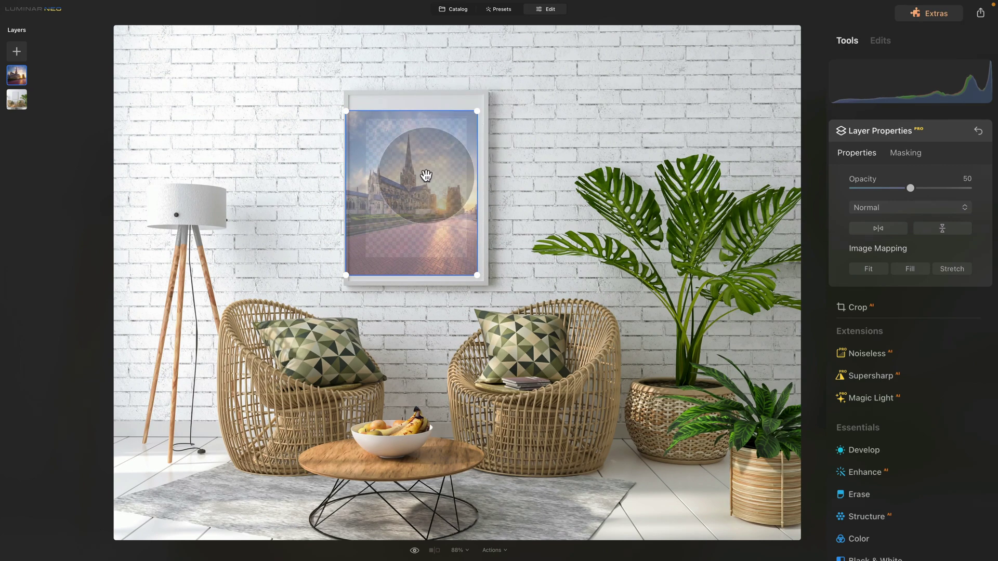
left_click_drag(414, 179, 431, 182)
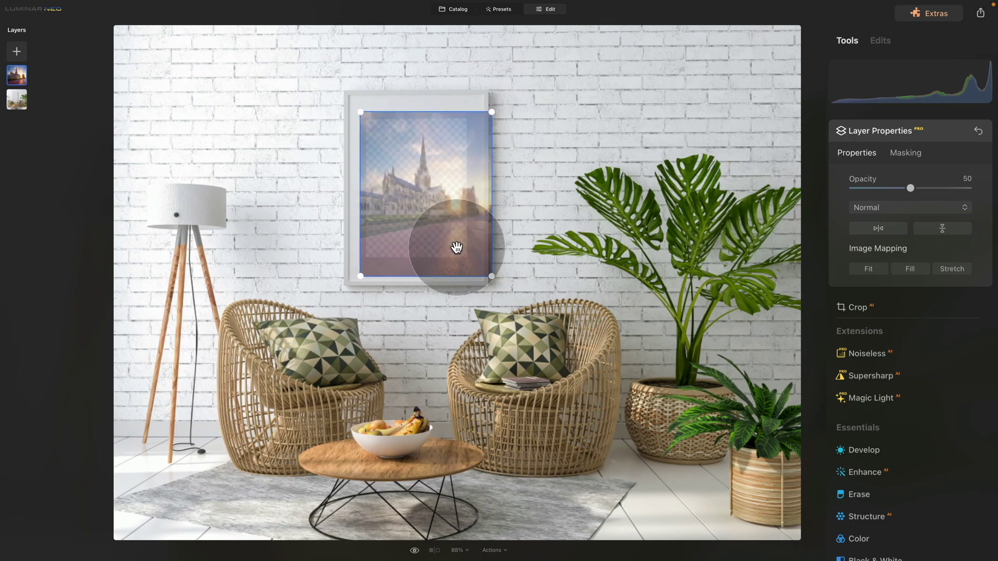
left_click_drag(493, 275, 478, 261)
left_click_drag(418, 215, 417, 219)
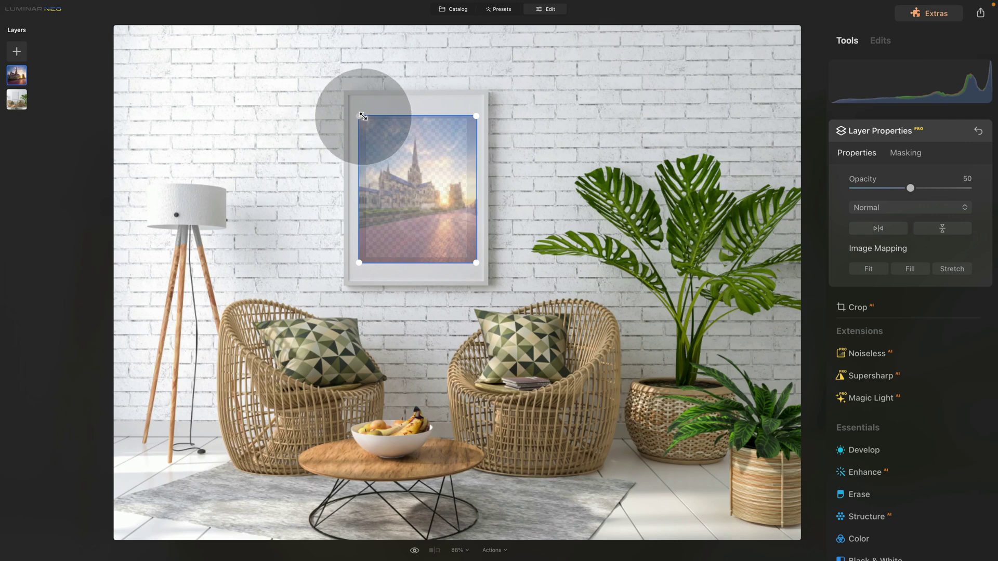
left_click_drag(360, 116, 363, 119)
left_click_drag(392, 155, 392, 147)
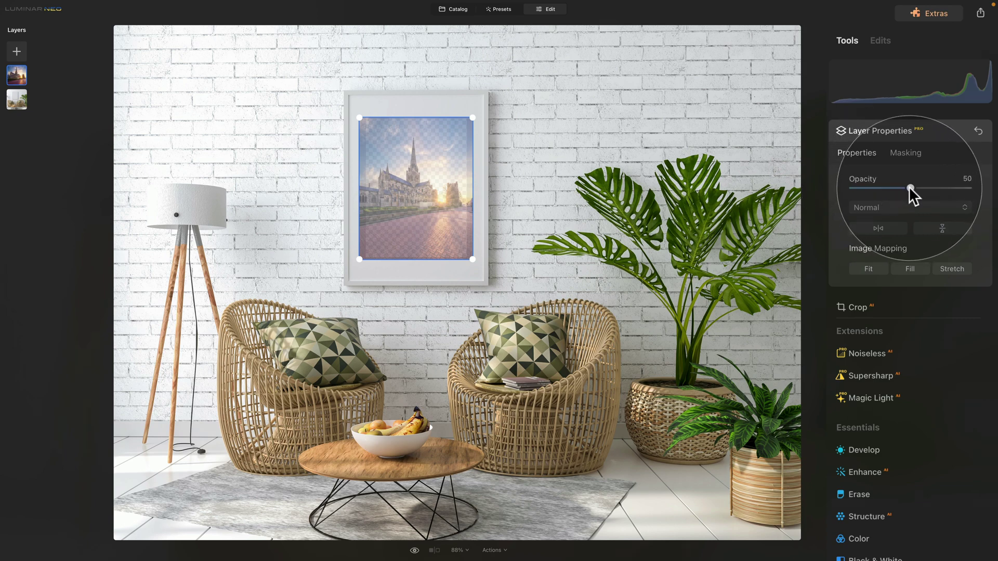
- Raise the church layer's opacity from 50 to 100
left_click_drag(910, 188, 968, 188)
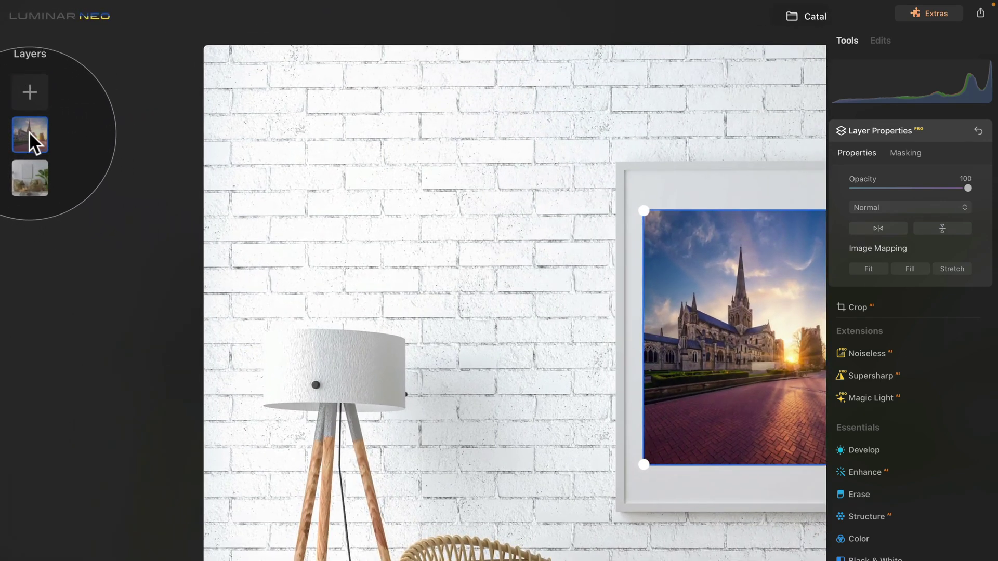
- Move the church layer below the room mockup layer and deselect it
left_click_drag(30, 126, 30, 182)
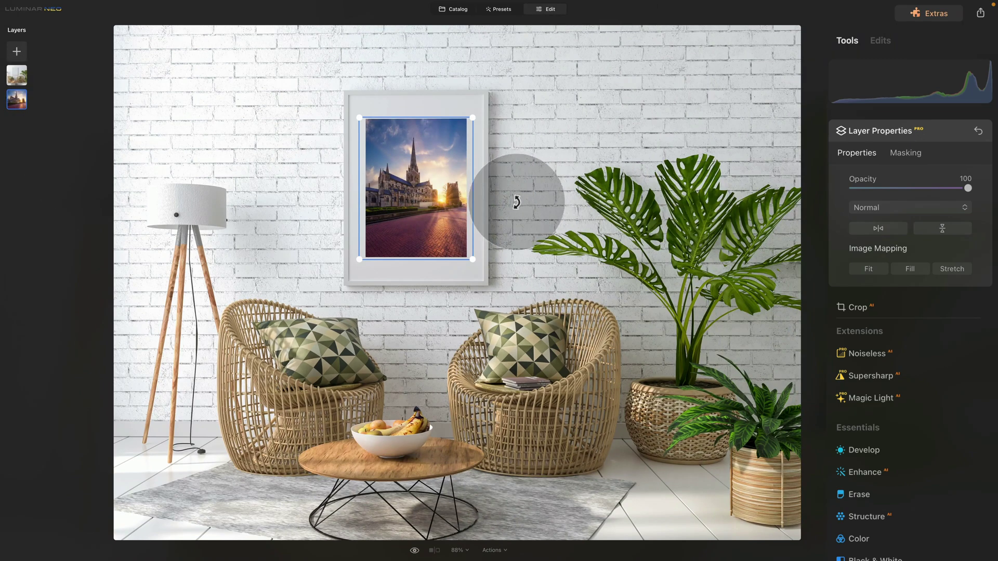
left_click(468, 201)
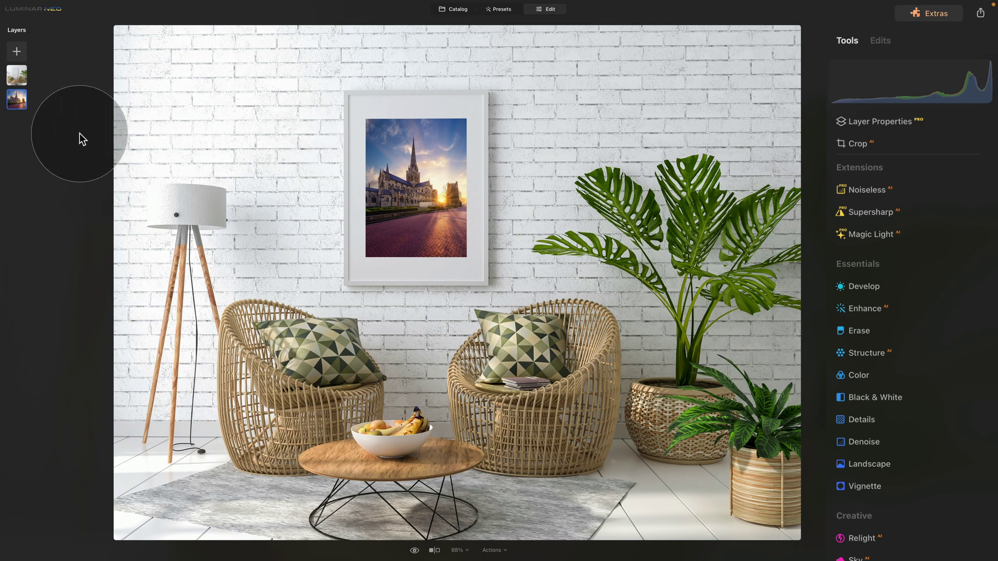
- Load 11 - Black.jpg from E78 - Frames and add it as a new top layer
left_click(14, 55)
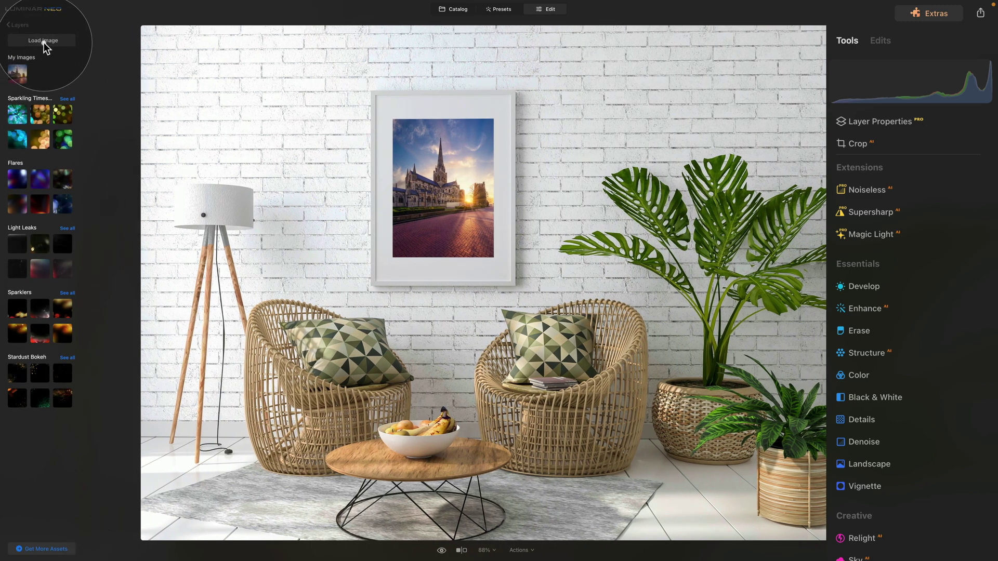
left_click(44, 43)
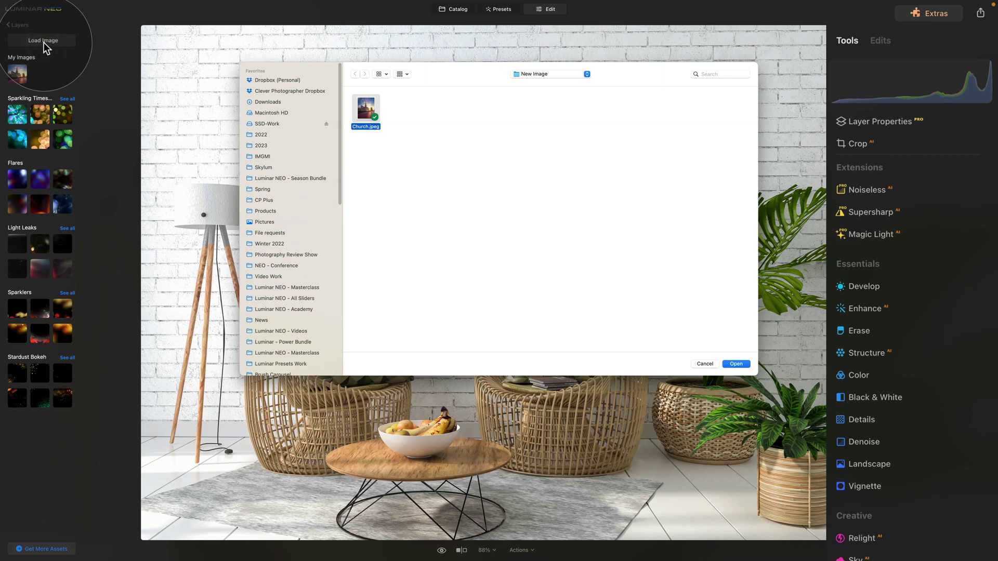
left_click(539, 74)
left_click(541, 83)
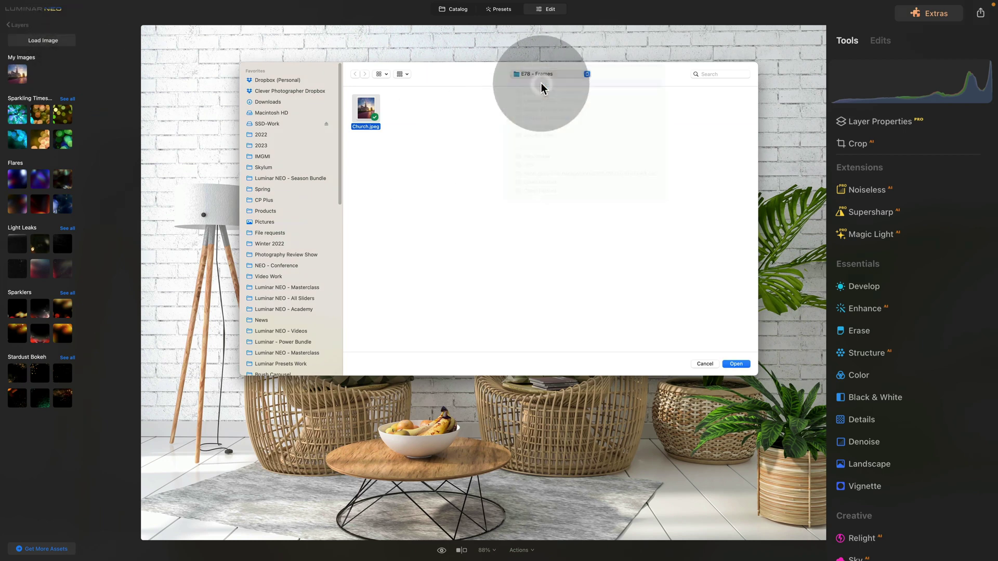
left_click(540, 108)
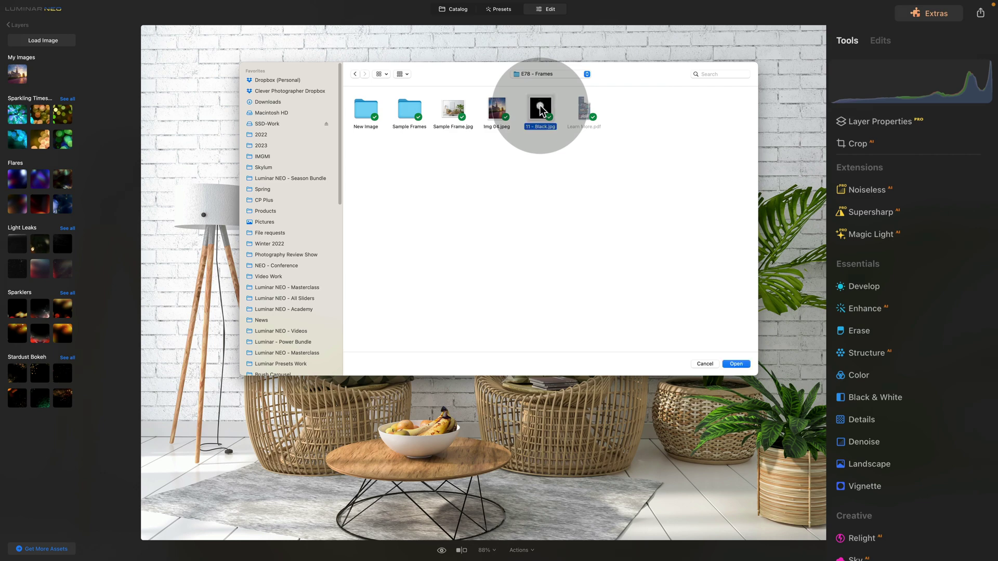
left_click(736, 365)
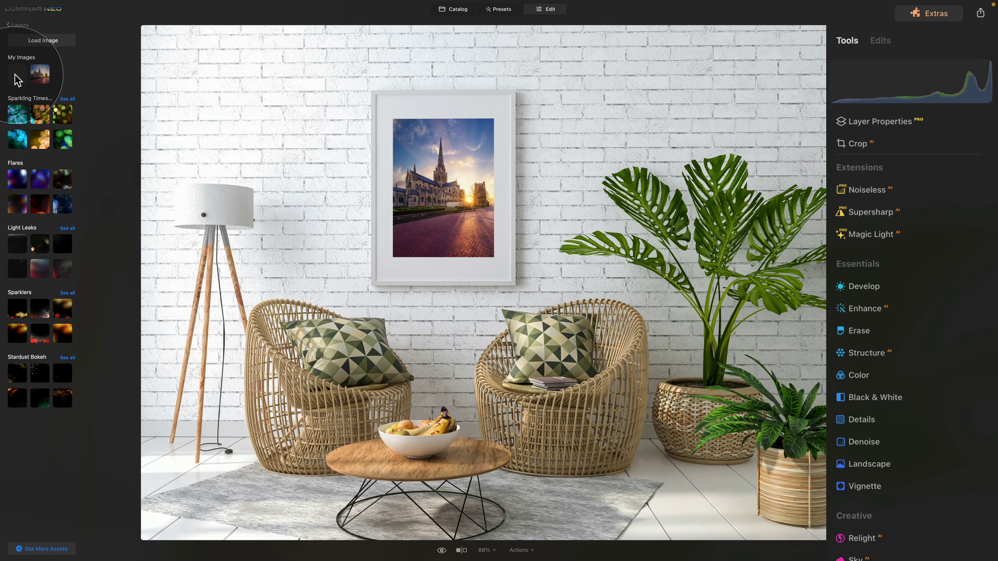
left_click(24, 73)
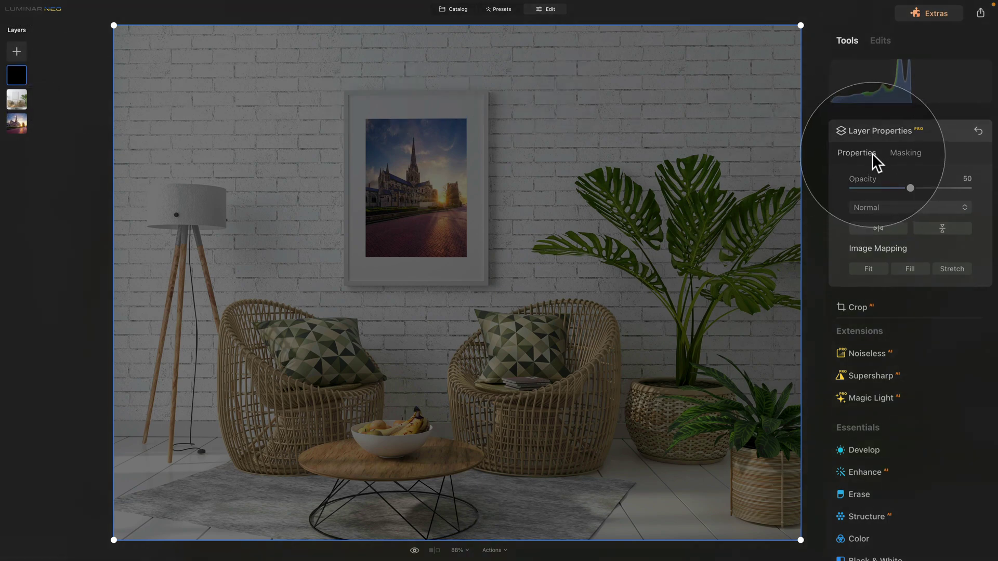
- Fit and shrink the black layer over the picture frame, then move it below the room mockup layer
left_click(874, 267)
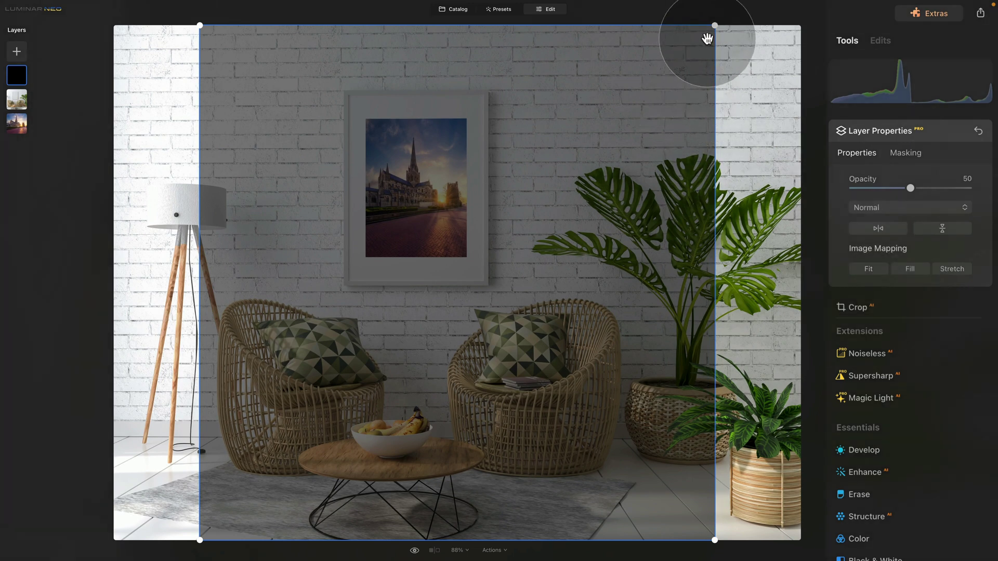
left_click_drag(713, 26, 492, 133)
left_click_drag(562, 74, 494, 133)
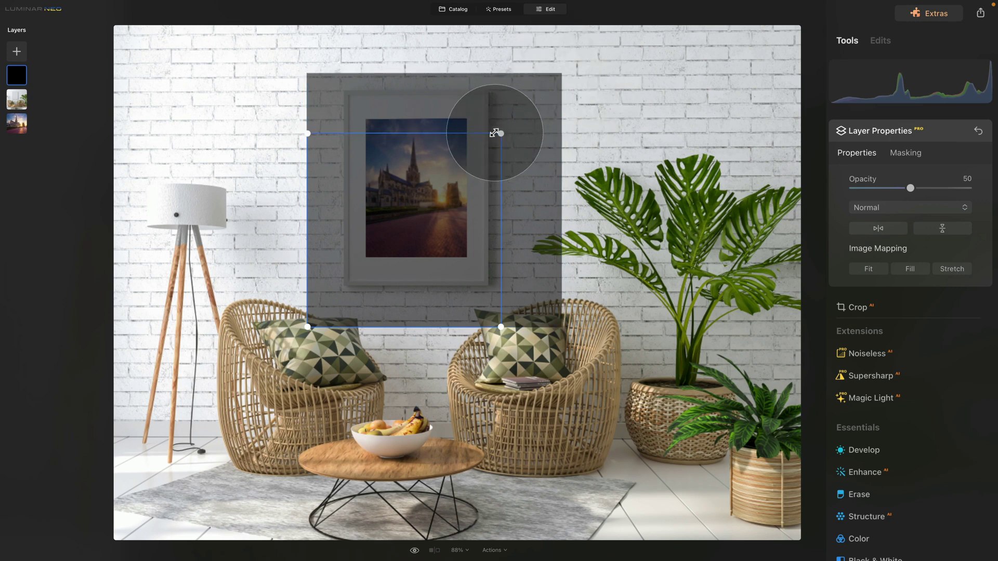
left_click_drag(441, 223, 446, 167)
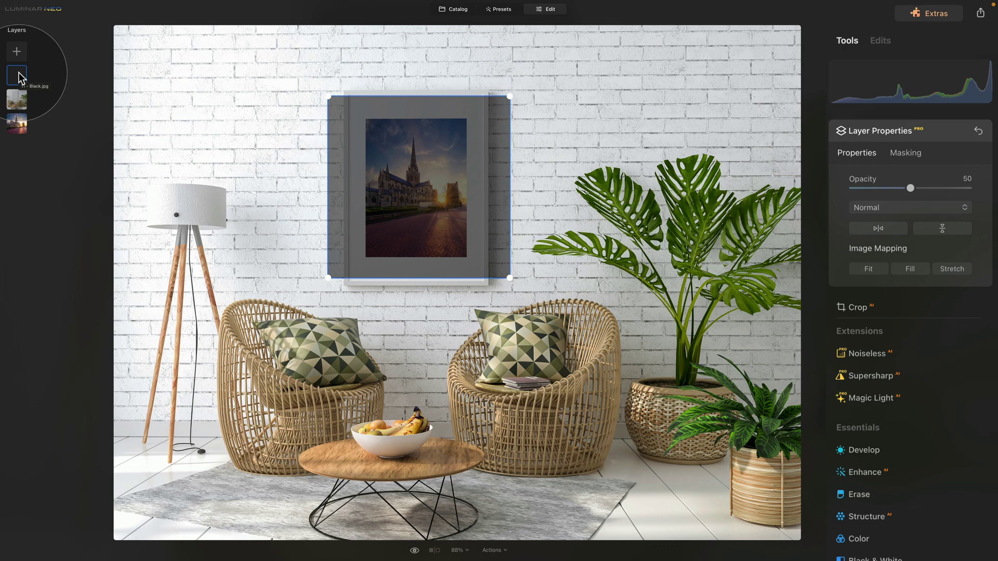
left_click_drag(18, 78, 21, 112)
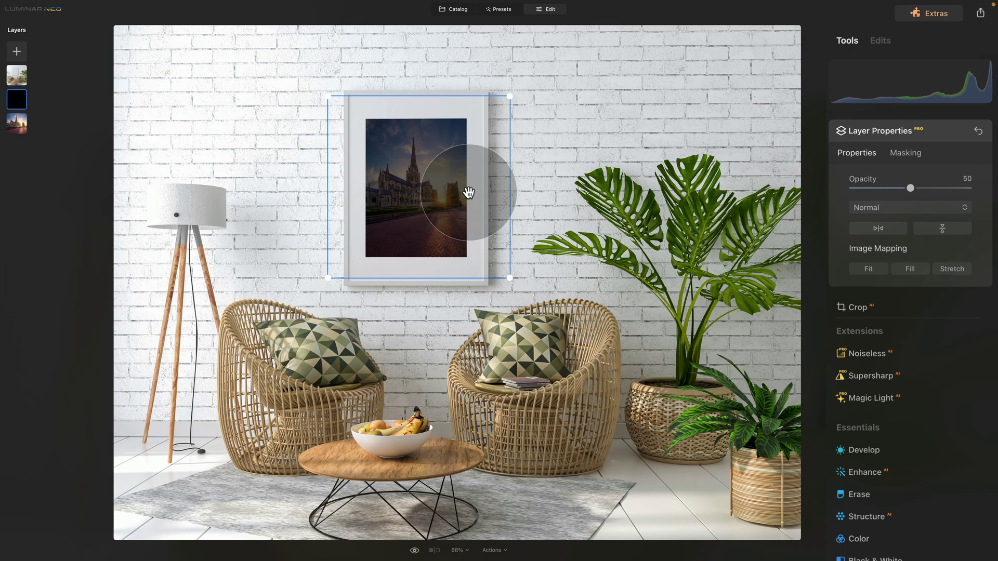
- Fill and invert the black layer's mask, then pick the Brush to paint it back
left_click(896, 154)
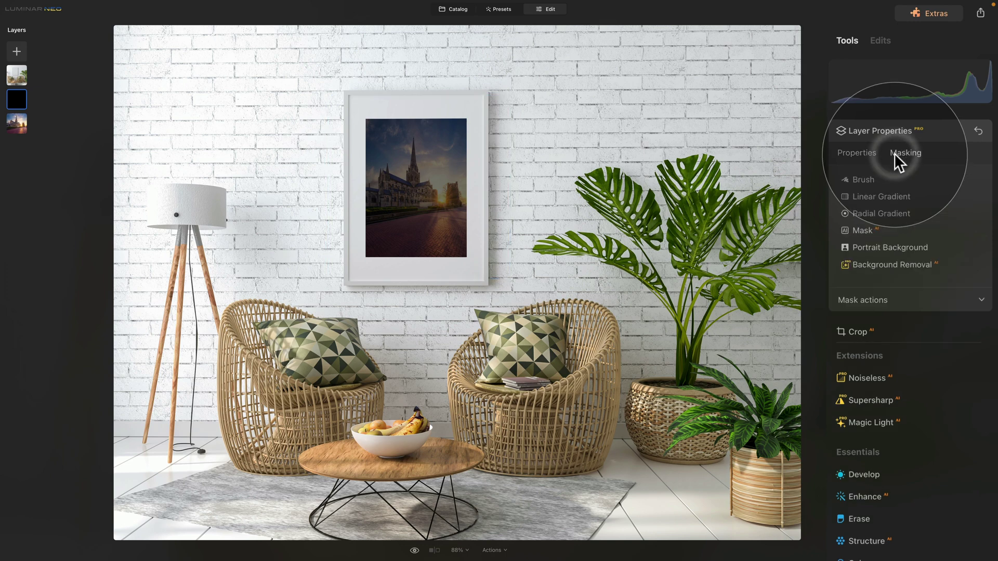
left_click(904, 300)
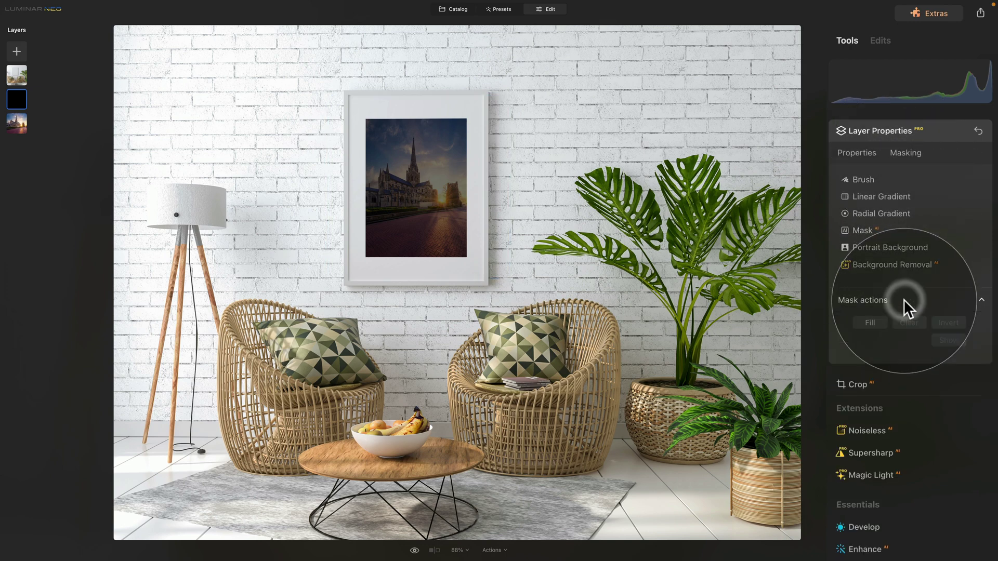
left_click(870, 323)
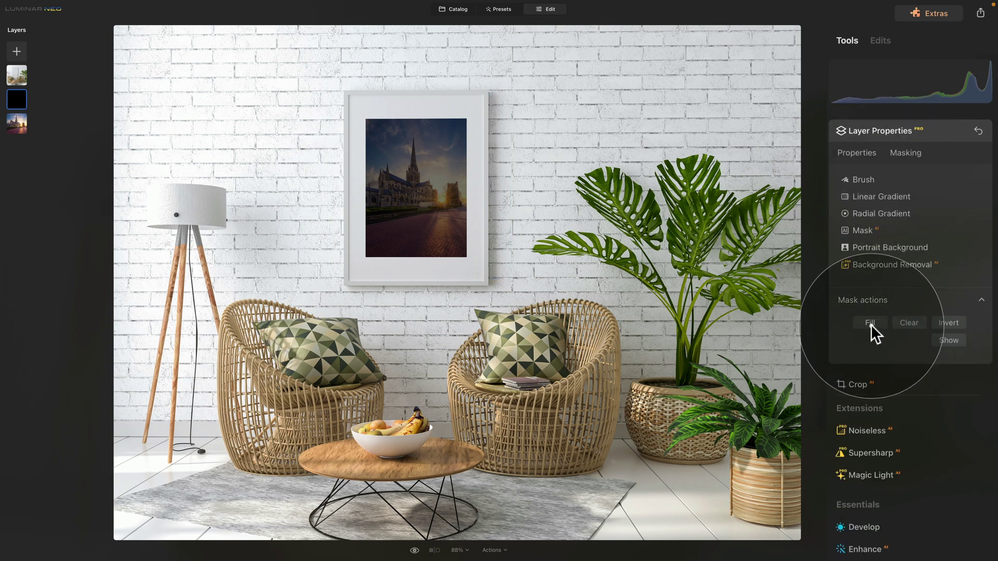
left_click(956, 322)
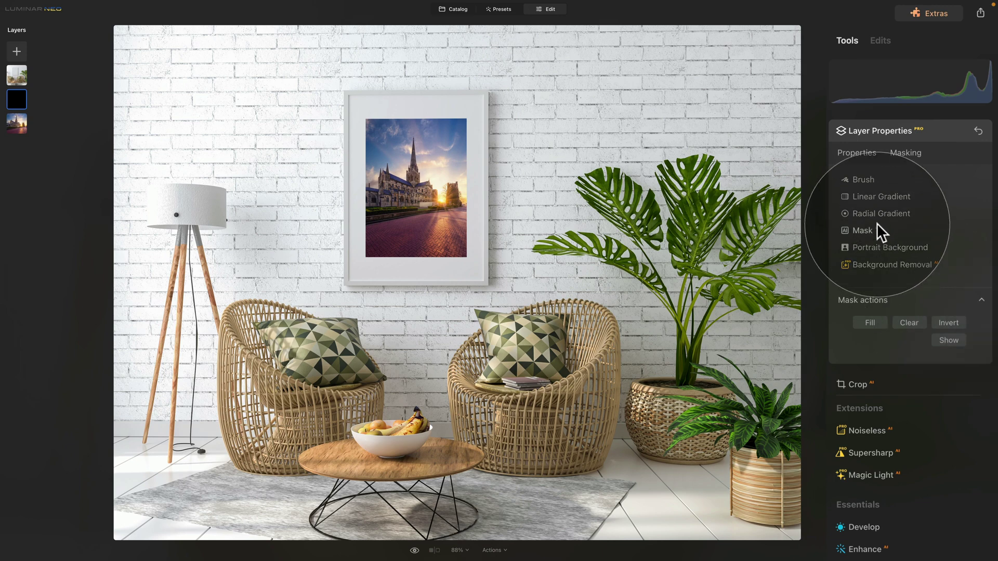
left_click(860, 179)
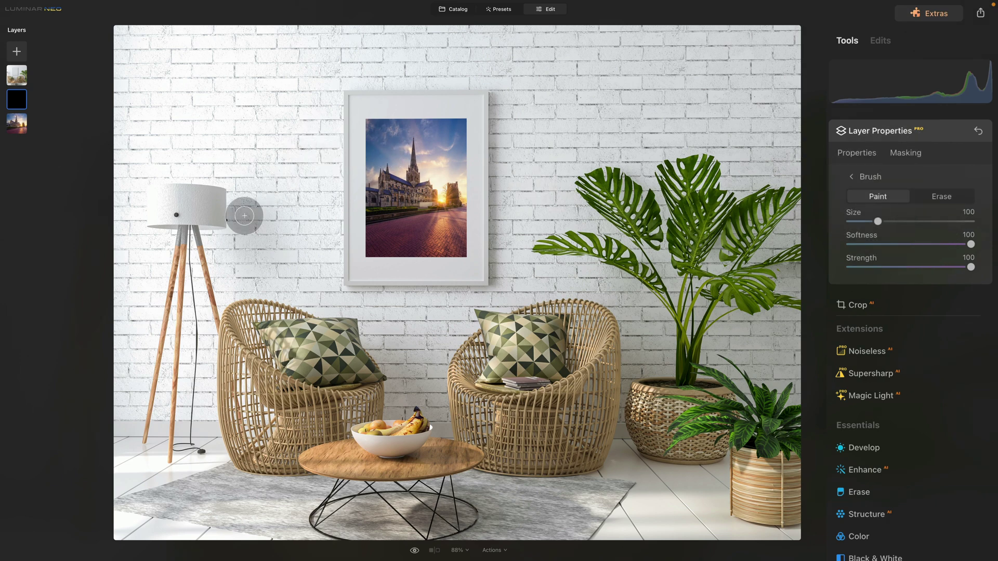
- Zoom to 400% and brush the church photo's left edge with size 65, softness 85
key("ctrl+equal")
key("ctrl+equal")
key("ctrl+equal")
key("ctrl+equal")
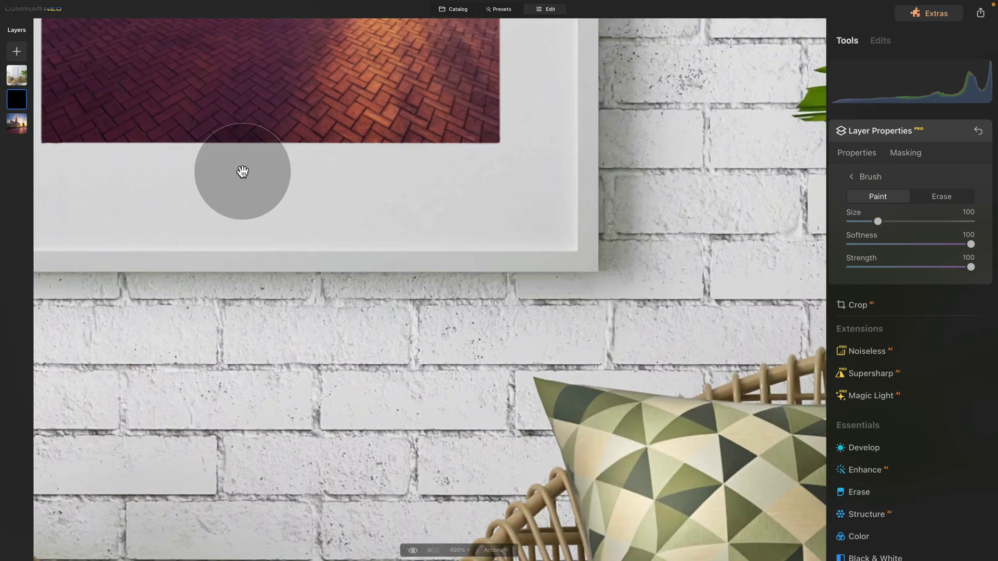
left_click_drag(243, 171, 325, 348)
left_click_drag(272, 296, 286, 323)
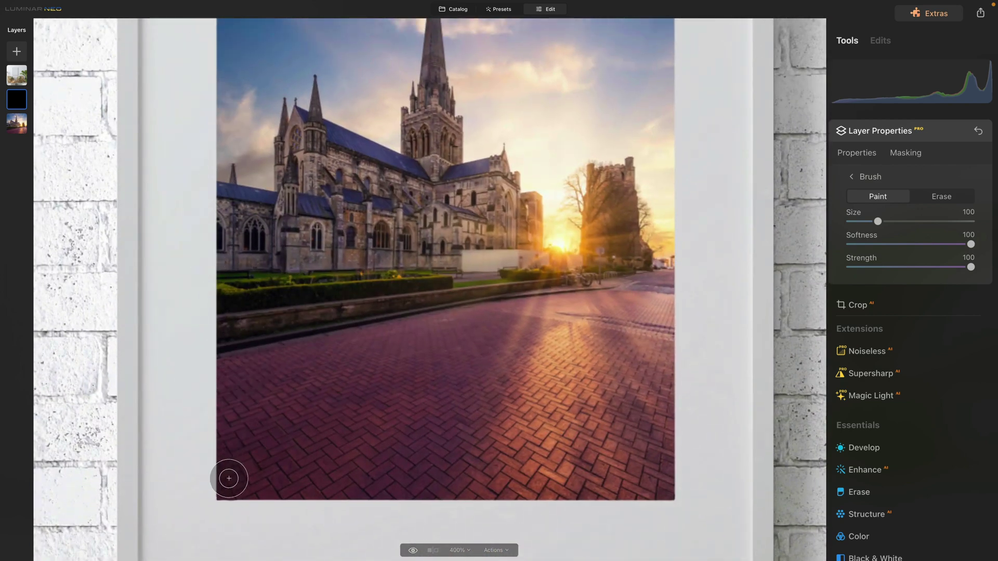
scroll(218, 183, "up", 4)
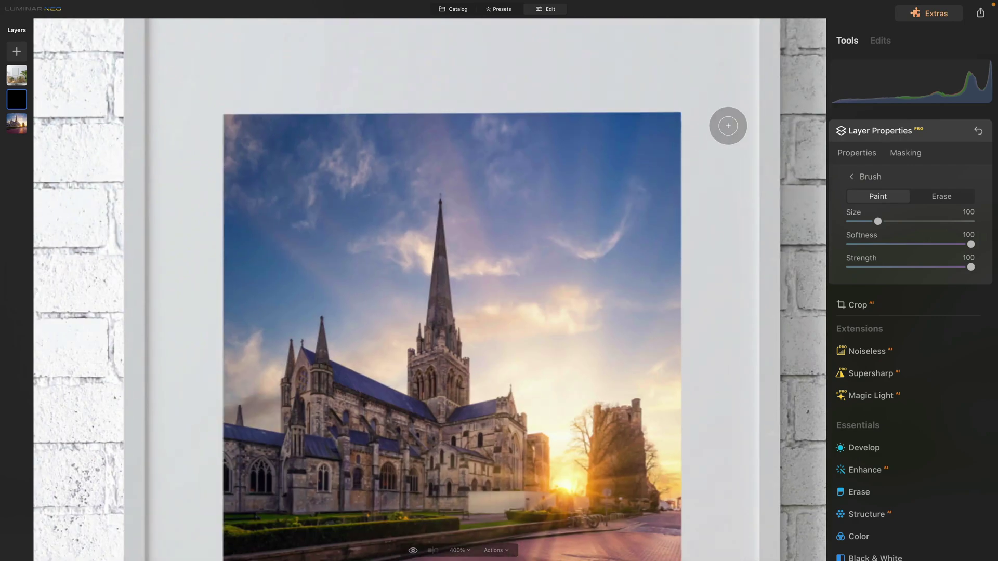
left_click_drag(878, 222, 867, 221)
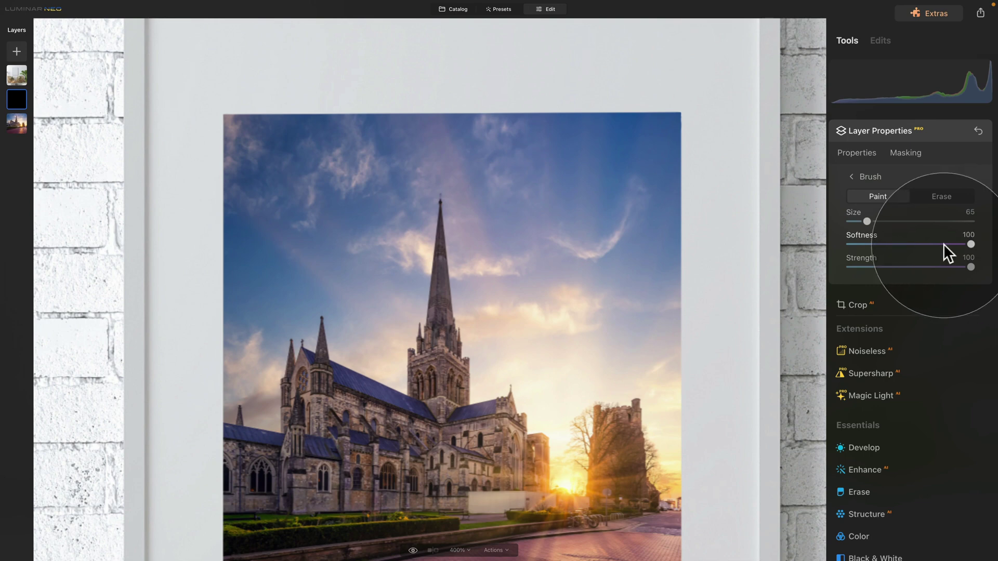
left_click_drag(944, 244, 954, 245)
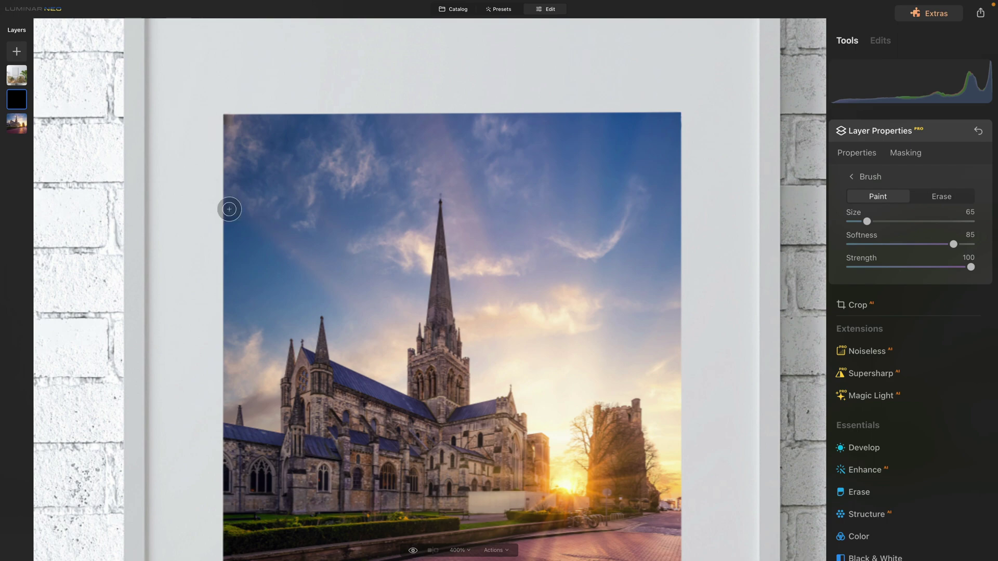
scroll(227, 207, "down", 5)
scroll(275, 181, "down", 3)
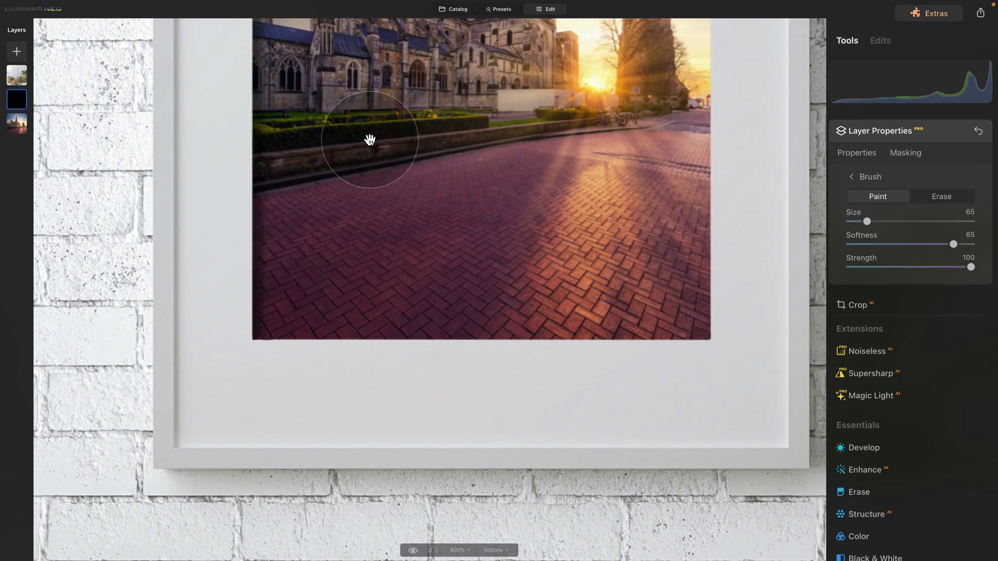
left_click_drag(369, 138, 400, 370)
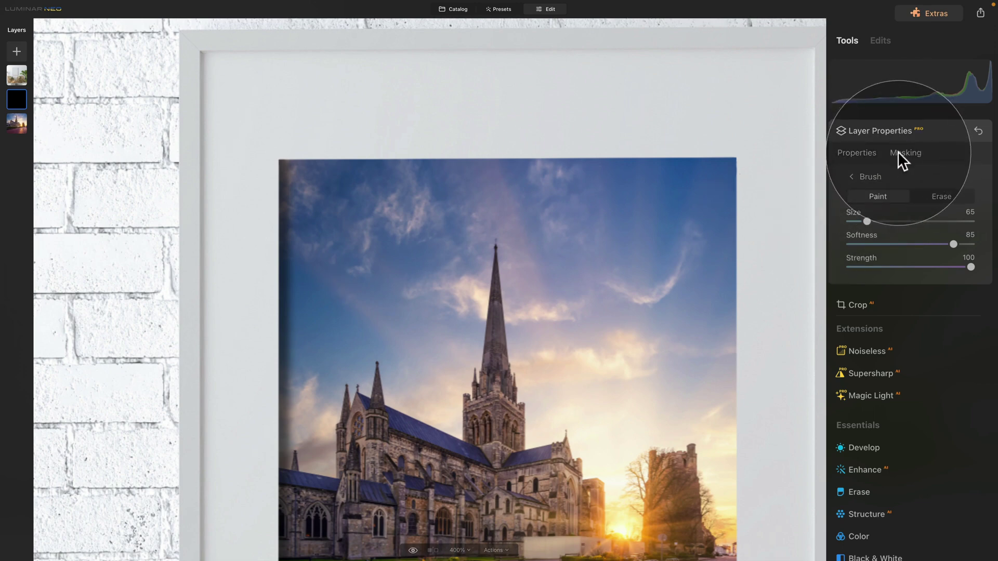
- Set the black shadow layer's opacity to 16 and zoom out to fit the whole room
left_click(863, 176)
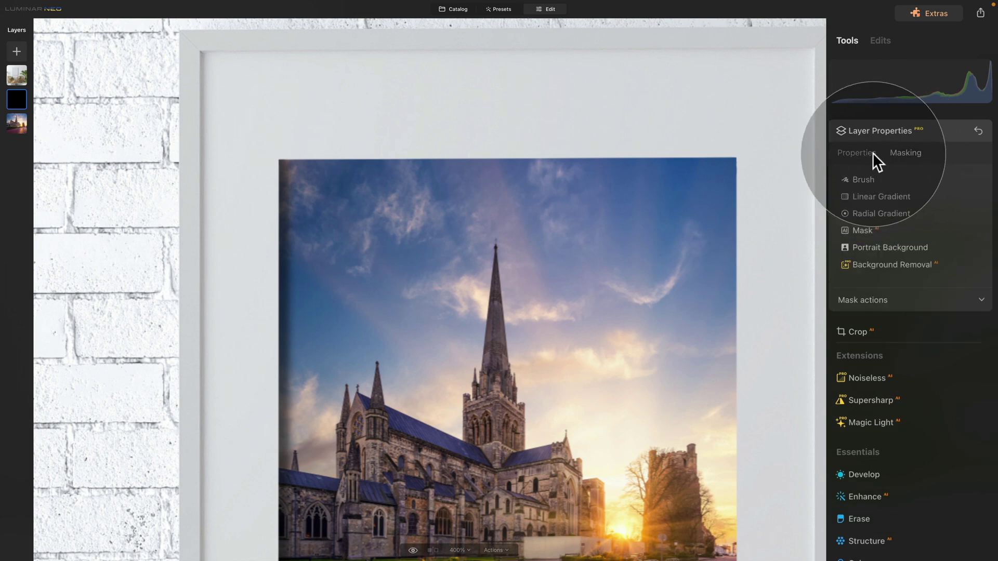
left_click(873, 151)
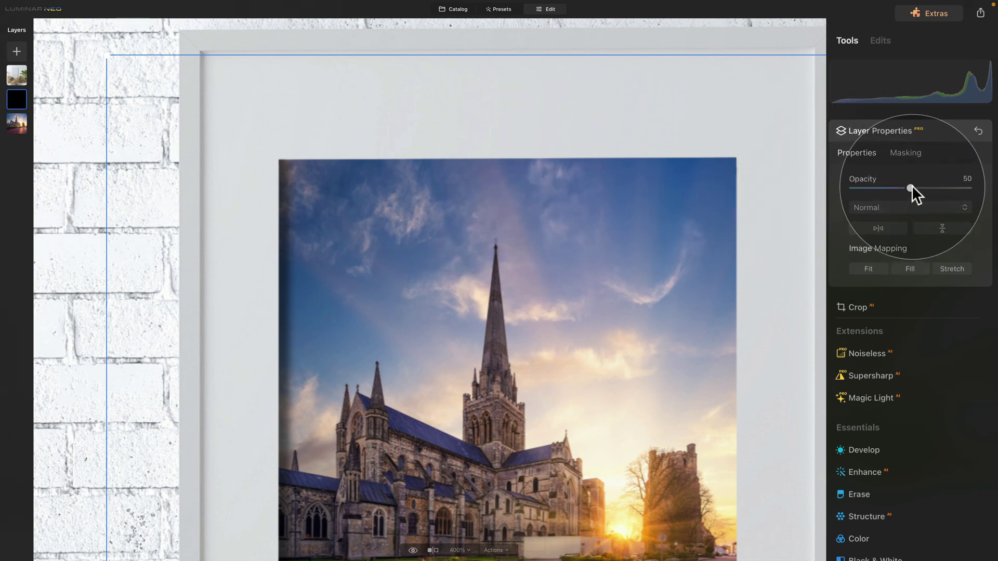
left_click_drag(913, 188, 865, 187)
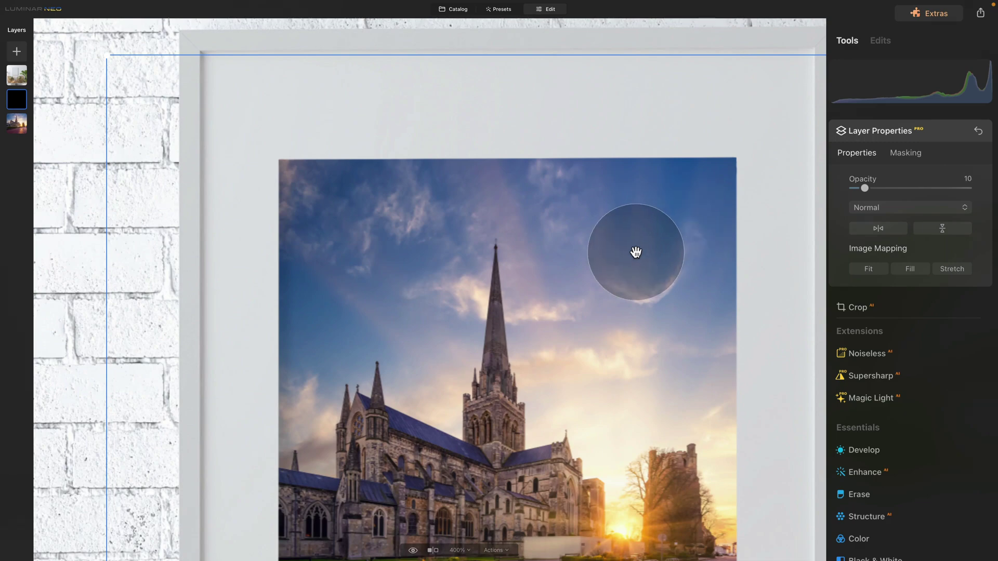
key("ctrl+0")
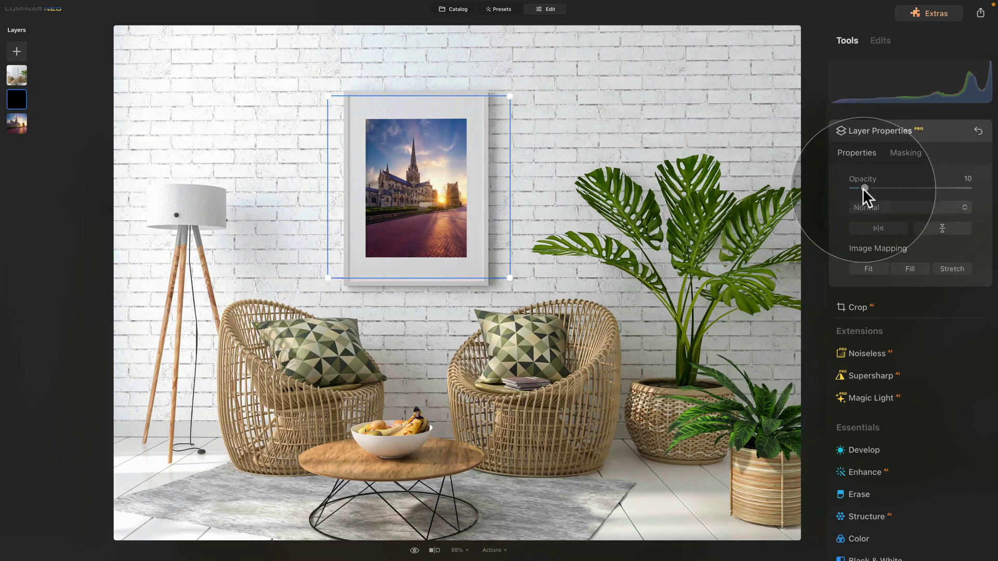
left_click_drag(863, 188, 842, 183)
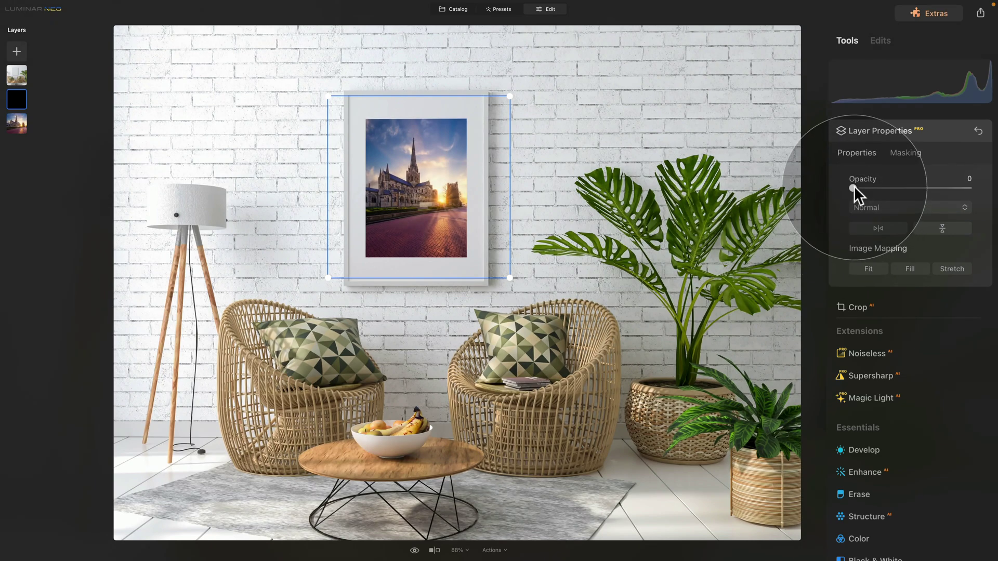
left_click_drag(854, 186, 872, 186)
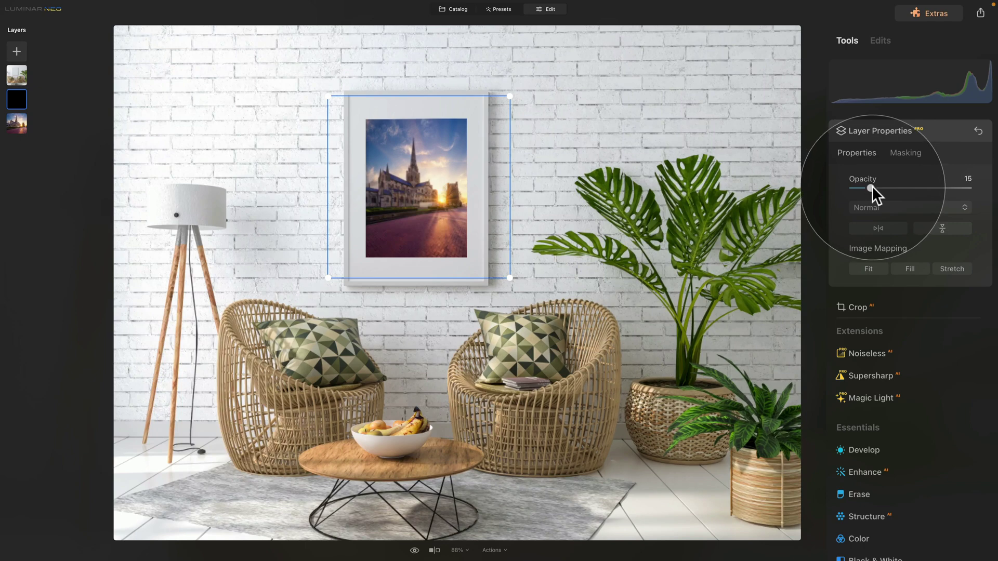
left_click(868, 188)
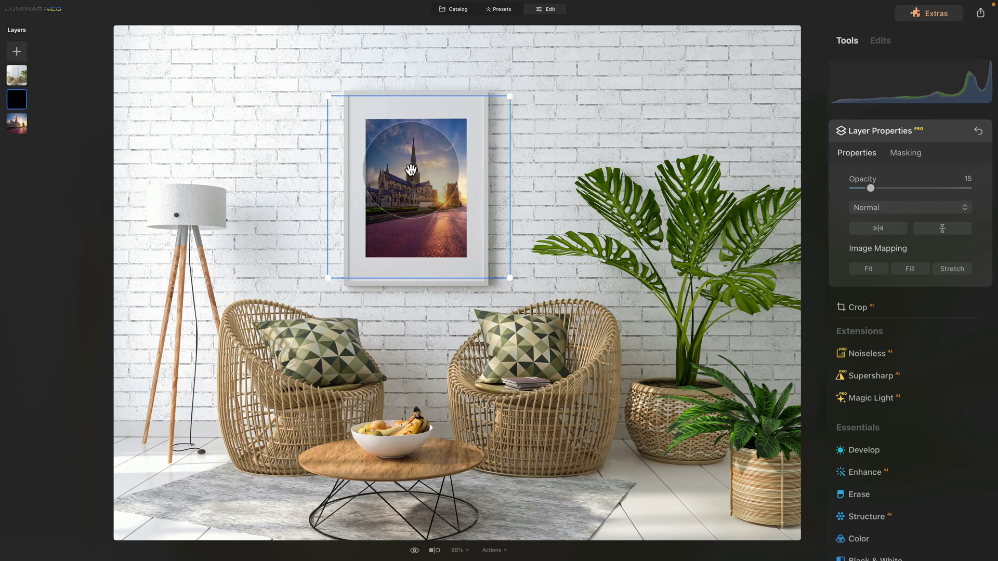
- Shift the shadow layer a couple of pixels left within the frame
left_click_drag(411, 170, 409, 170)
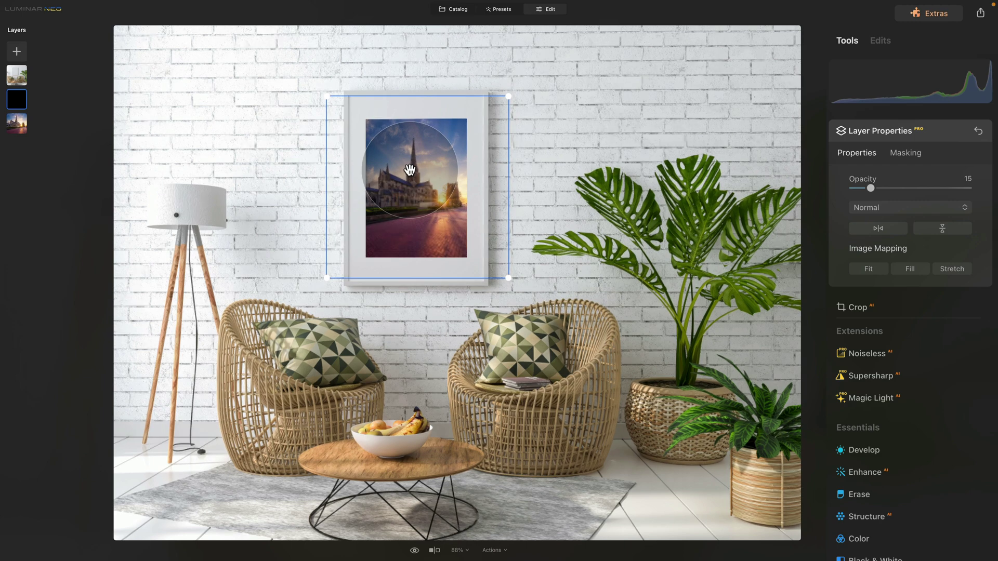